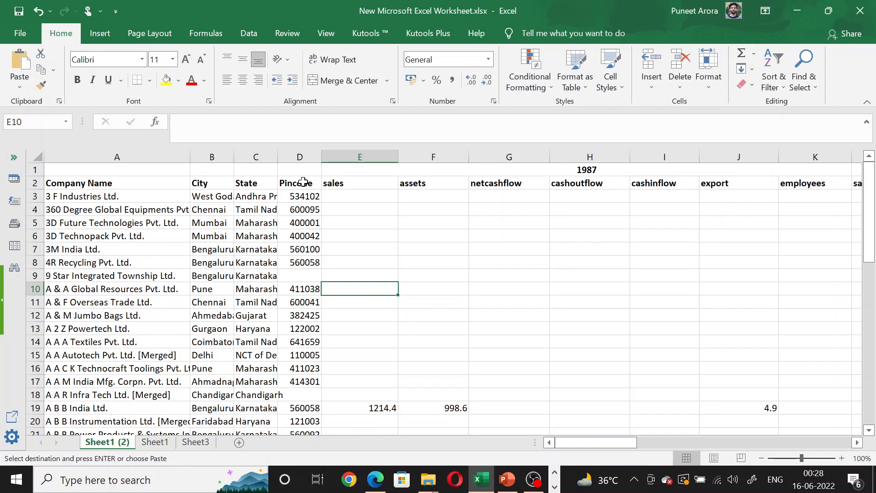
# Examine the year-wise header layout for 1987, 1988 and 1989 across the columns of Sheet1 (2).
pyautogui.click(370, 185)
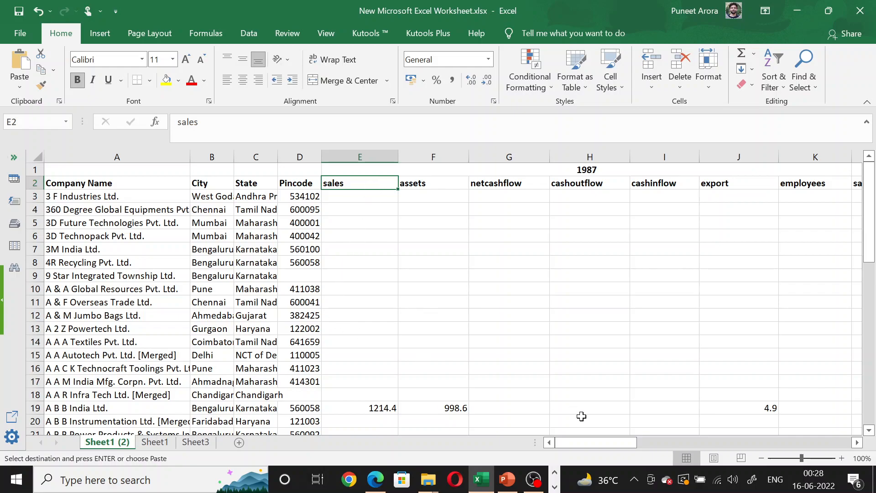
pyautogui.moveTo(596, 445); pyautogui.dragTo(656, 436)
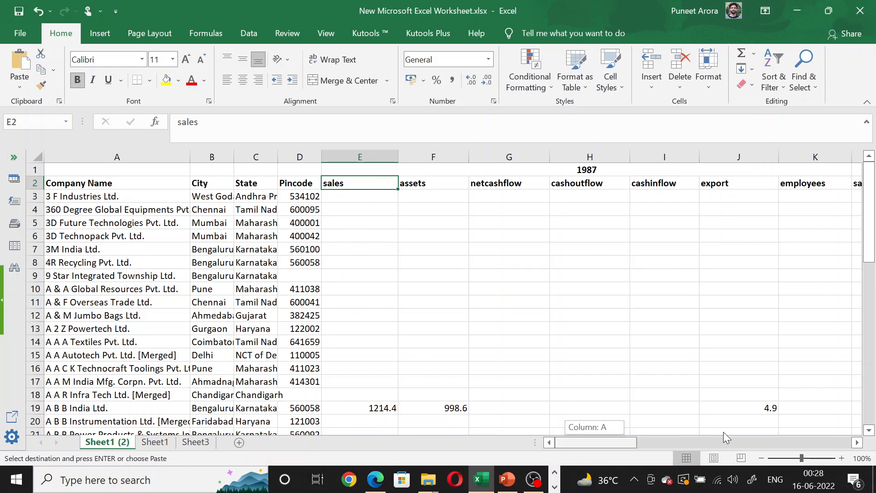
pyautogui.moveTo(751, 431); pyautogui.dragTo(671, 441)
pyautogui.click(710, 438)
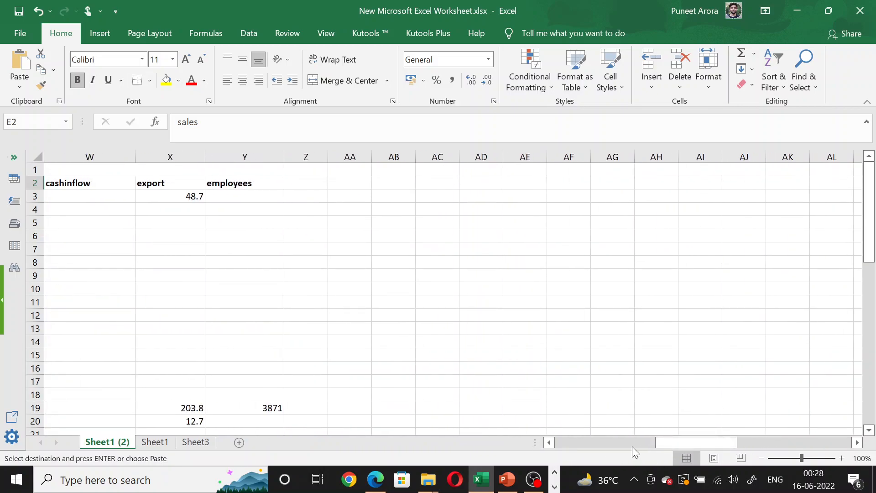
pyautogui.moveTo(546, 444); pyautogui.dragTo(549, 445)
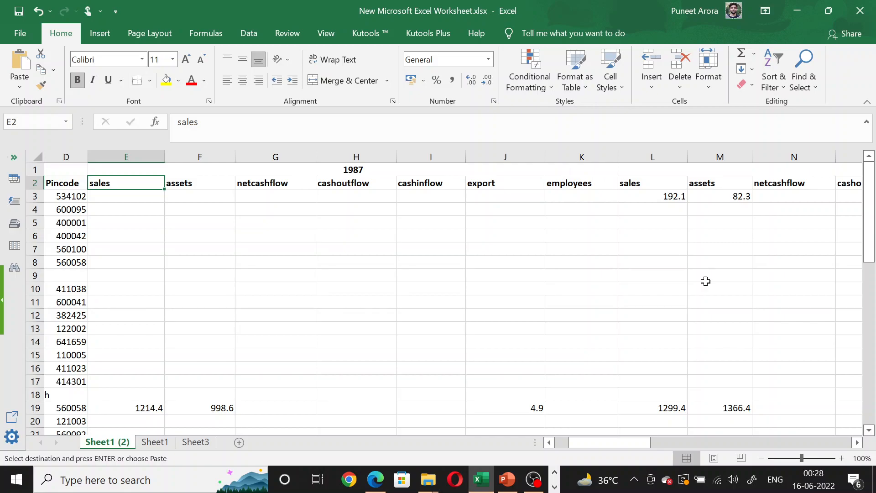
pyautogui.click(857, 443)
pyautogui.click(857, 443)
pyautogui.click(857, 443)
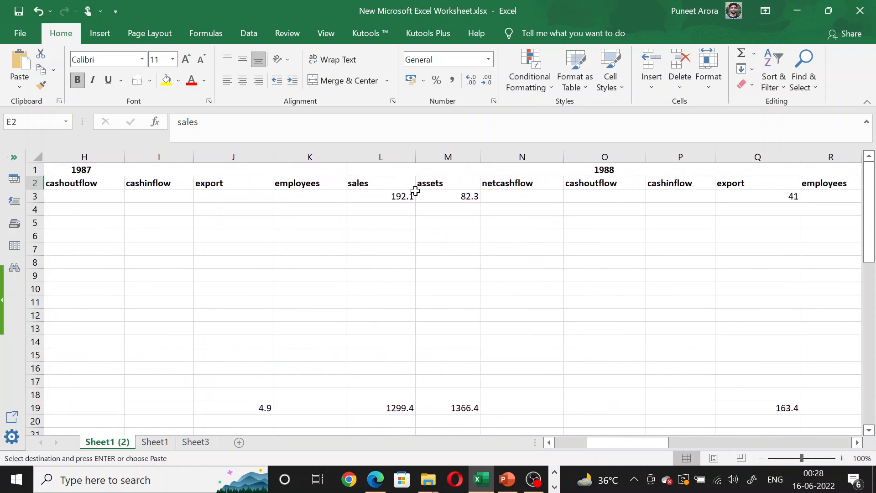
pyautogui.click(857, 442)
pyautogui.click(857, 442)
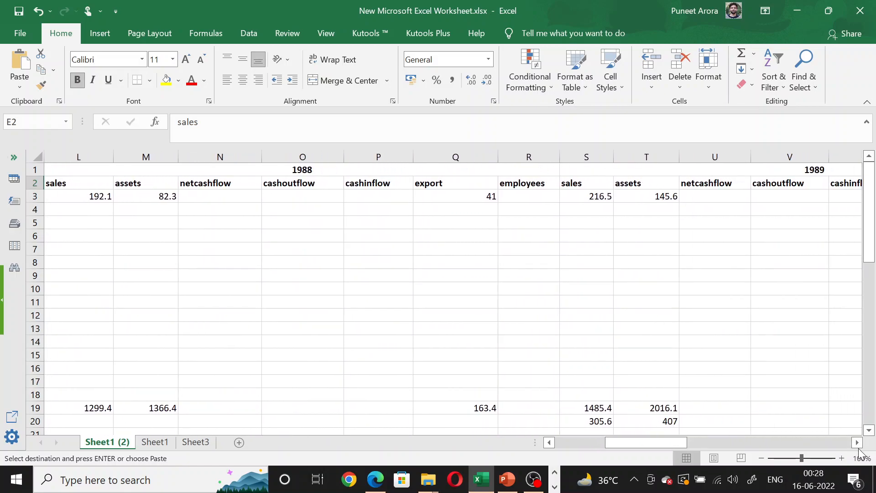
pyautogui.moveTo(670, 443); pyautogui.dragTo(582, 443)
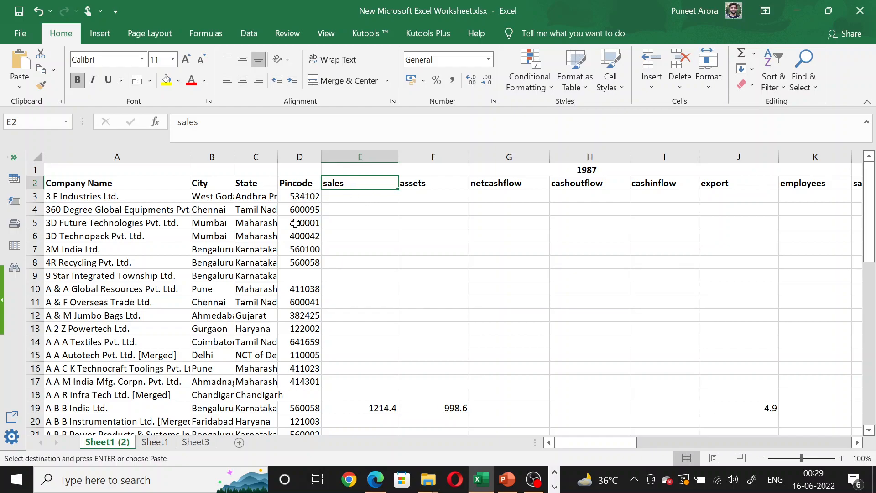
# Switch to Sheet1, clear the range selection and widen the cashoutflow1987 column to fit its full header.
pyautogui.click(165, 445)
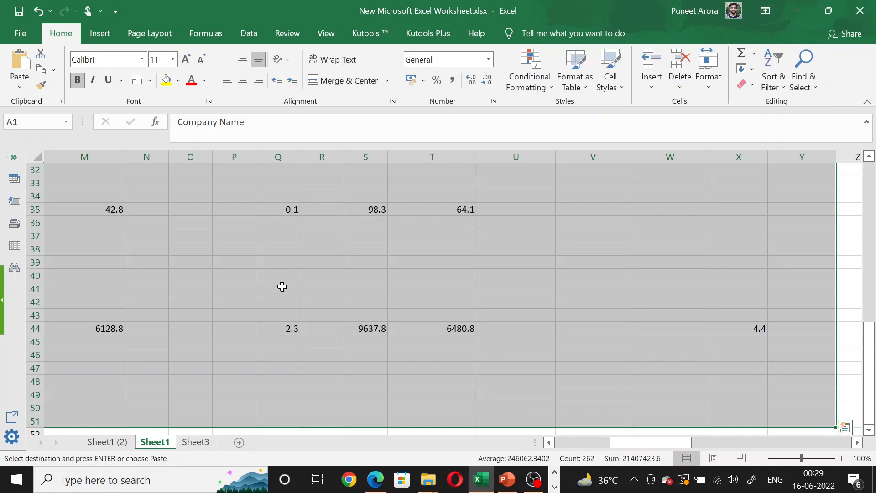
pyautogui.scroll(10, 280, 285)
pyautogui.click(259, 221)
pyautogui.moveTo(648, 442); pyautogui.dragTo(482, 444)
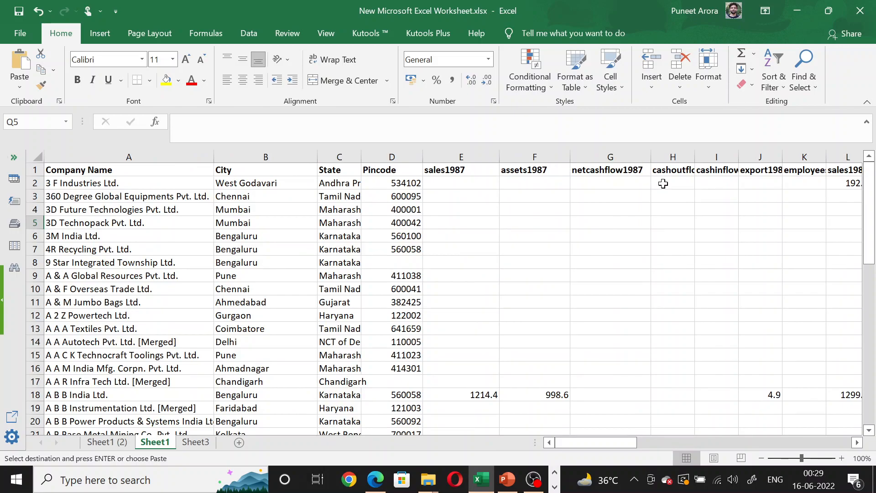
pyautogui.moveTo(691, 161); pyautogui.dragTo(735, 160)
pyautogui.moveTo(630, 443); pyautogui.dragTo(559, 442)
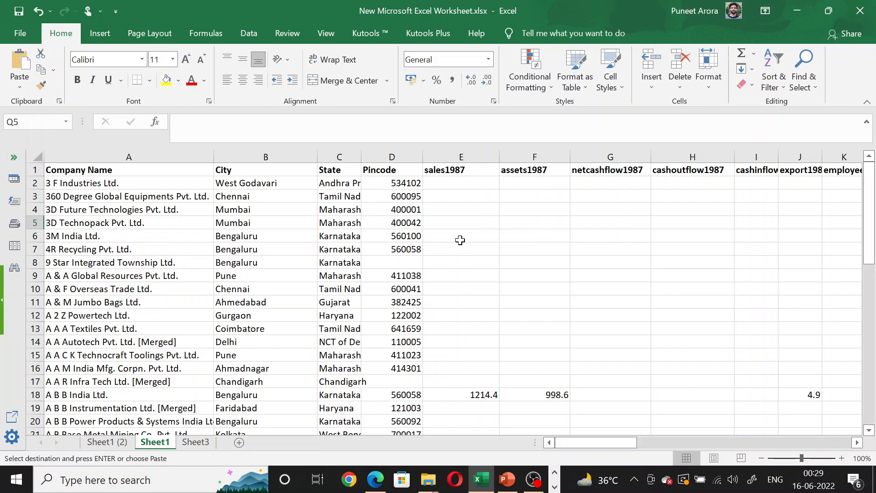
# Copy the whole Sheet1 table from cell A1 to its last used cell and launch StataMP 14 (64-bit).
pyautogui.click(132, 168)
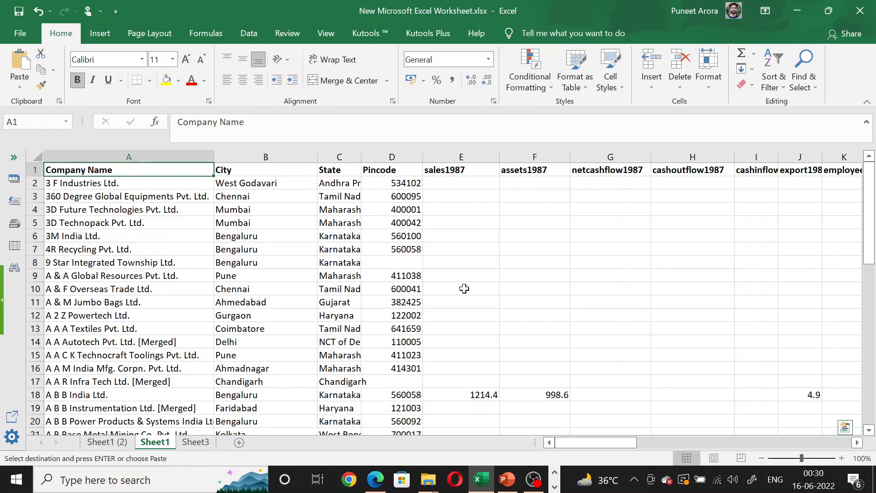
pyautogui.hotkey('ctrl', 'shift', 'End')
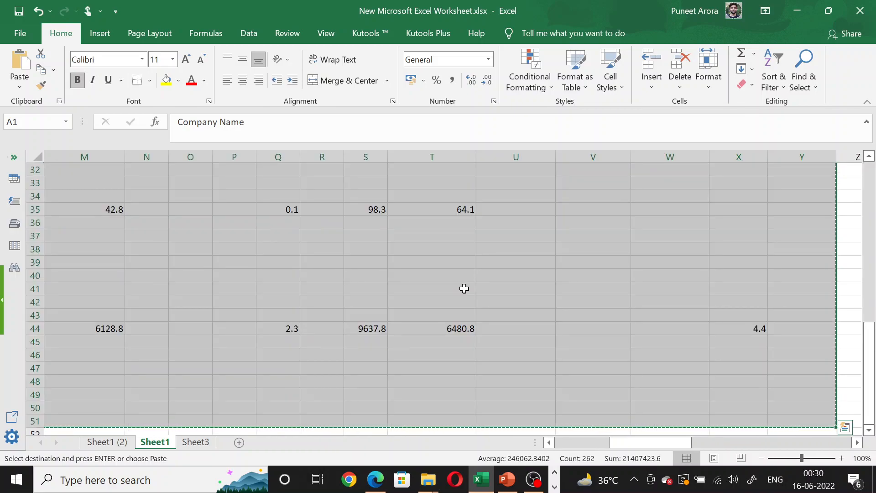
pyautogui.click(181, 478)
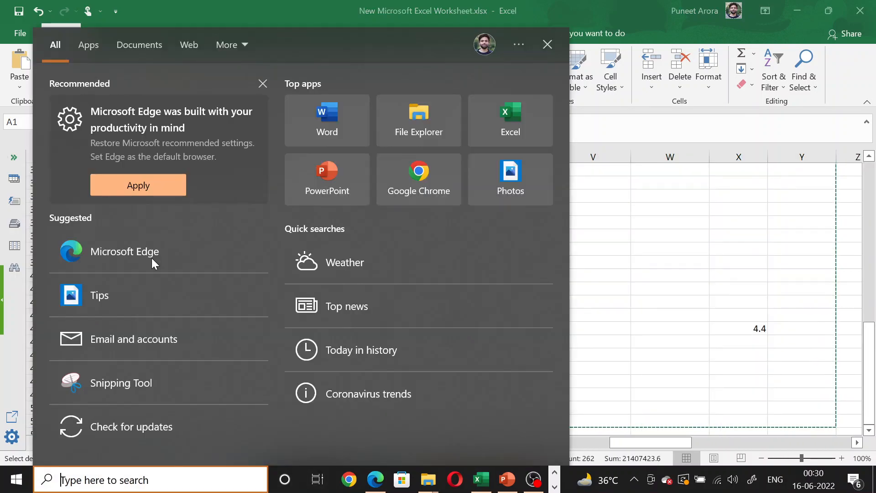
pyautogui.write('sta')
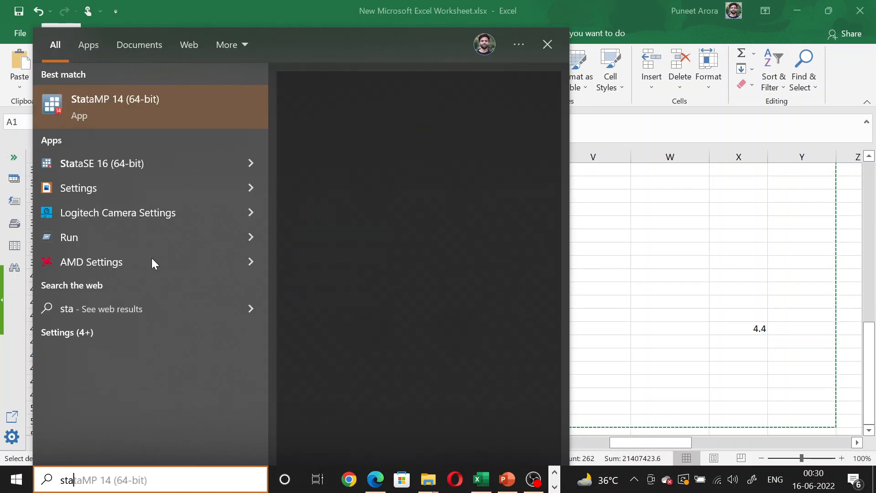
pyautogui.click(130, 113)
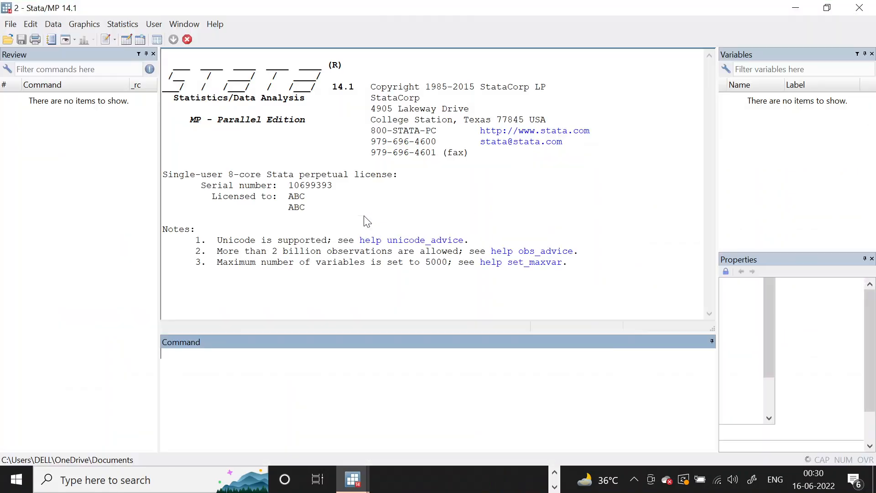
# Paste the copied table into Stata's editable Data Editor, treating the first row as variable names.
pyautogui.click(127, 40)
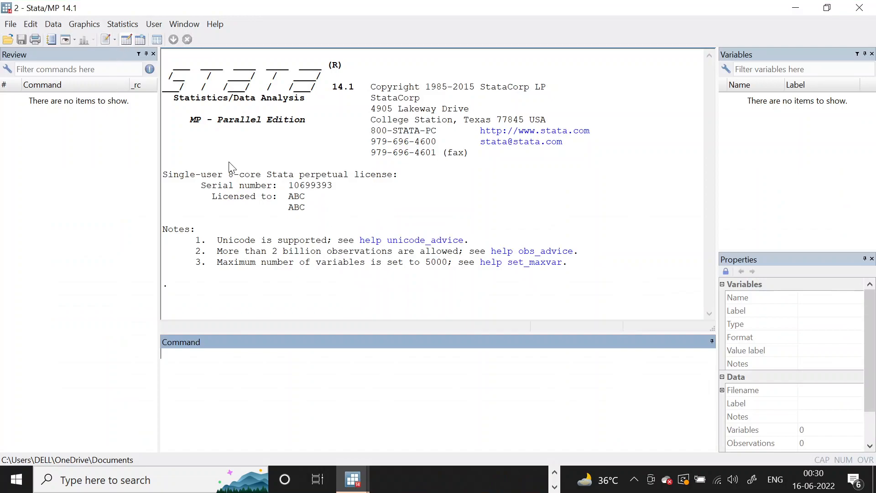
pyautogui.hotkey('ctrl', 'v')
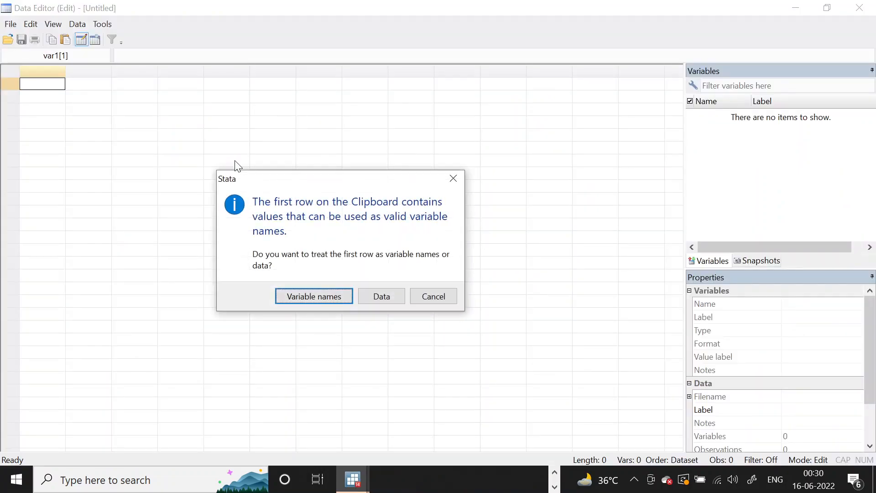
pyautogui.click(314, 297)
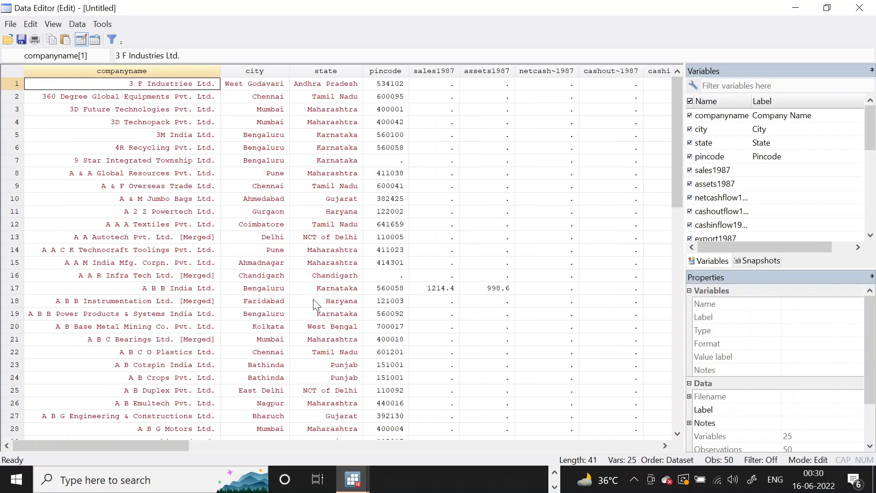
# Examine the pasted company records and variables in the Data Editor, in both edit and browse mode.
pyautogui.scroll(-2, 184, 274)
pyautogui.scroll(2, 184, 274)
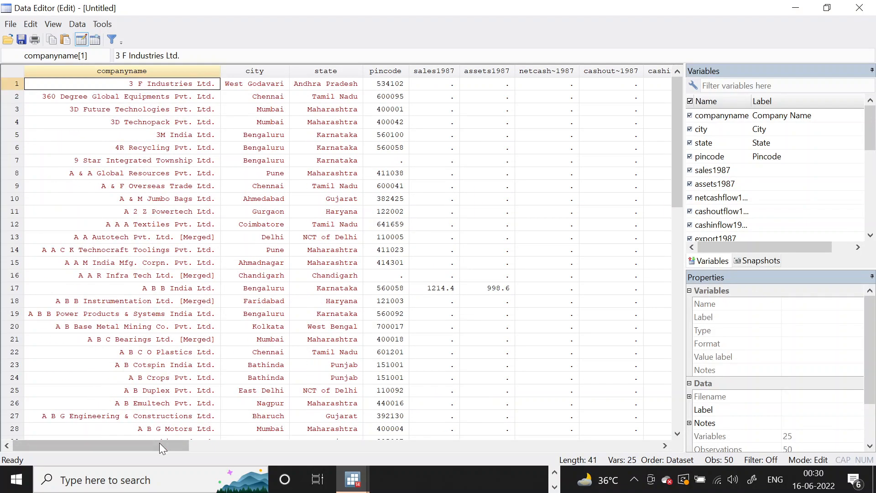
pyautogui.moveTo(160, 442)
pyautogui.mouseDown()
pyautogui.moveTo(509, 445)
pyautogui.moveTo(155, 456)
pyautogui.mouseUp()
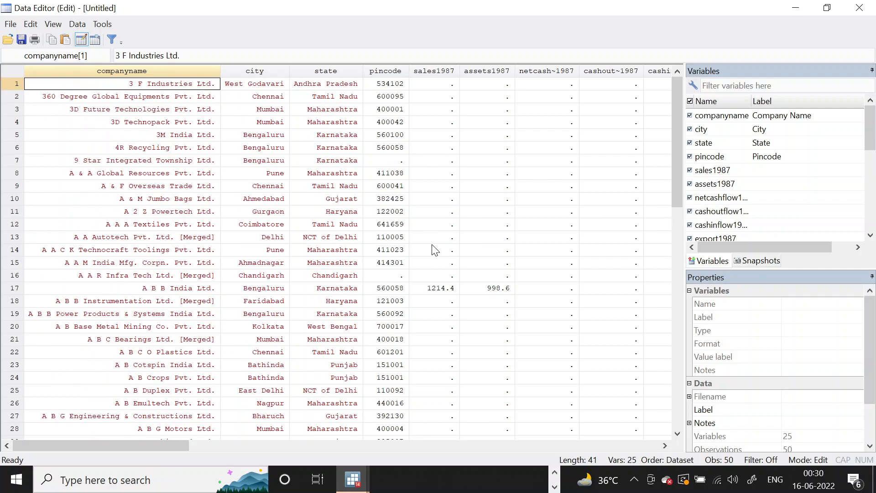
pyautogui.scroll(-4, 432, 241)
pyautogui.scroll(1, 435, 241)
pyautogui.scroll(3, 435, 241)
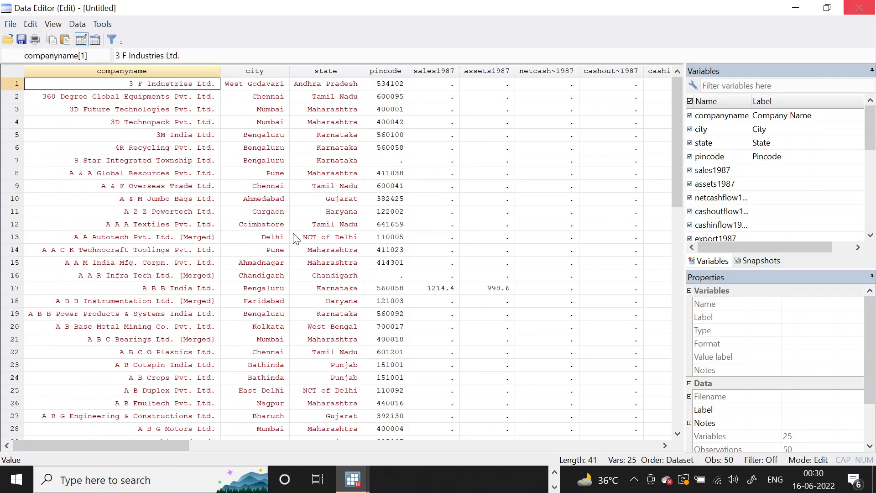
pyautogui.click(860, 7)
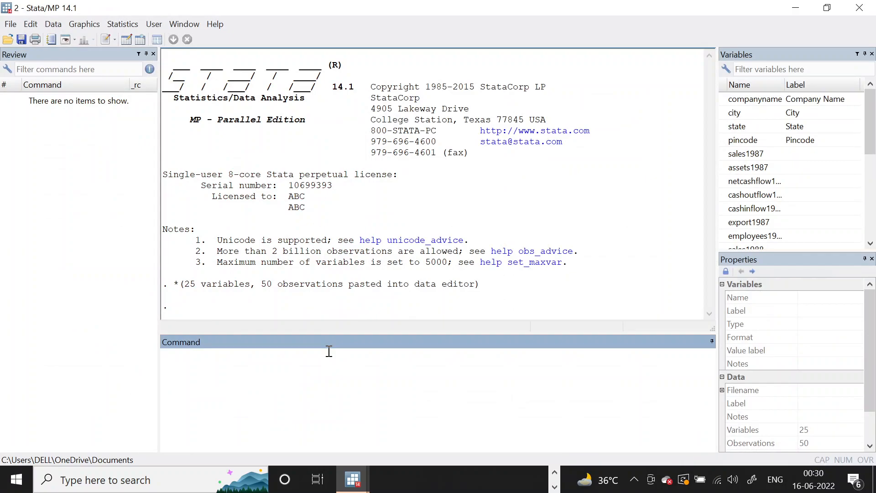
pyautogui.click(143, 41)
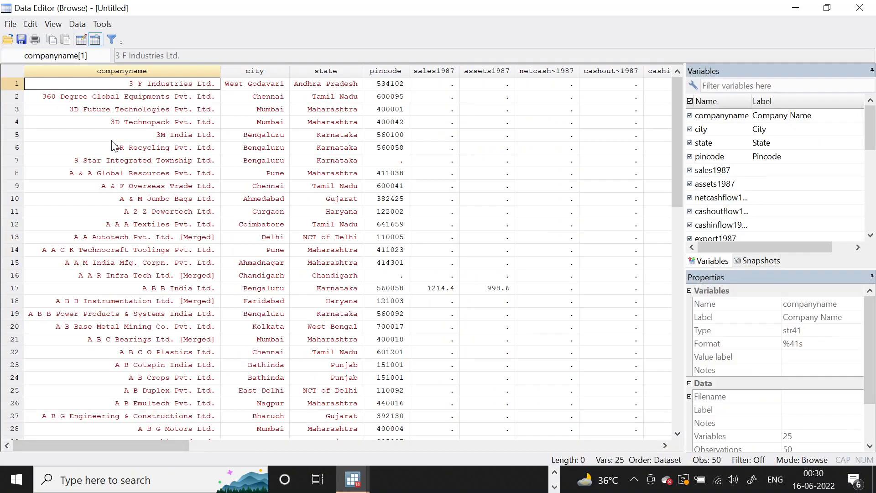
pyautogui.click(860, 8)
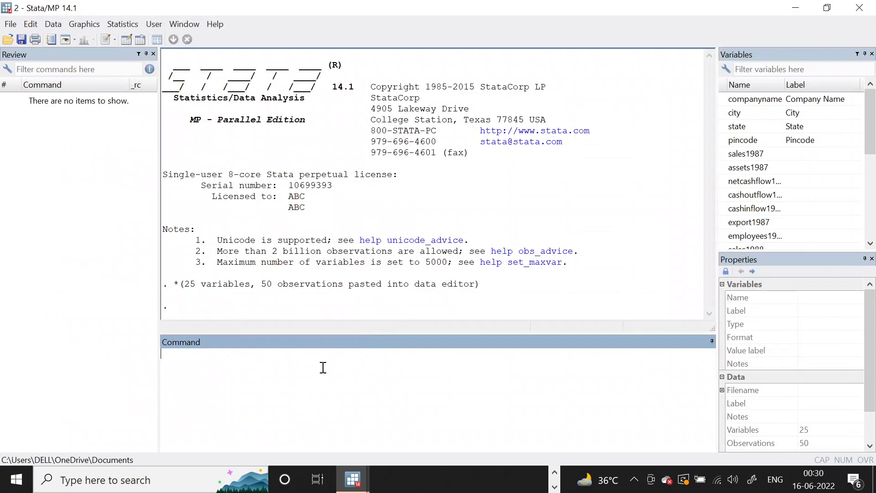
# Generate an id variable from the observation number with gen id=_n and check it in the data browser.
pyautogui.write('gen id=_n')
pyautogui.press('Return')
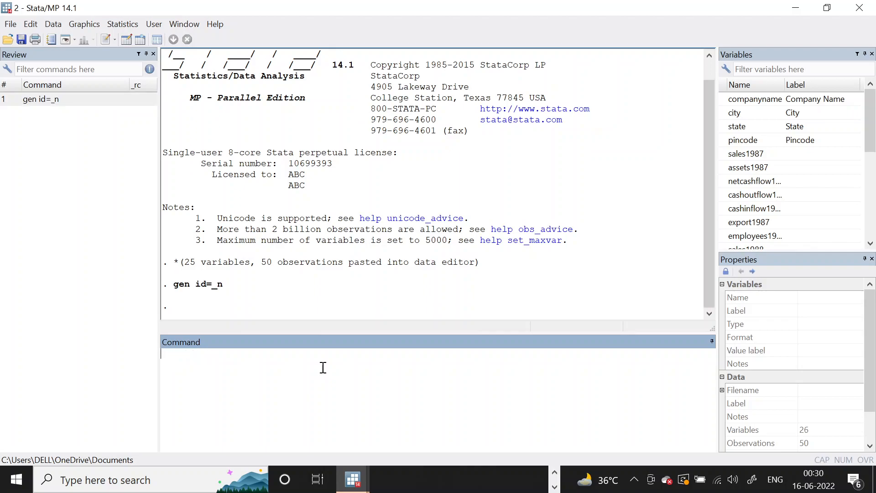
pyautogui.click(144, 40)
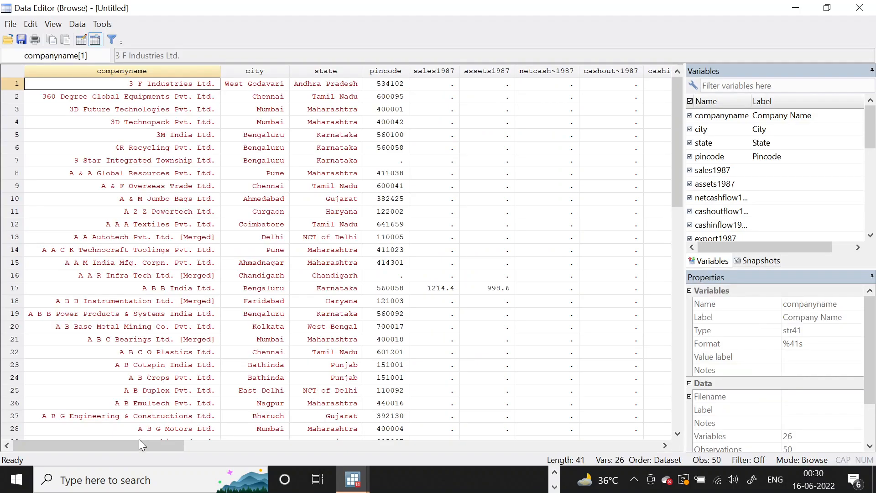
pyautogui.moveTo(147, 448); pyautogui.dragTo(101, 451)
pyautogui.scroll(-5, 449, 340)
pyautogui.scroll(5, 449, 340)
pyautogui.hotkey('alt', 'Tab')
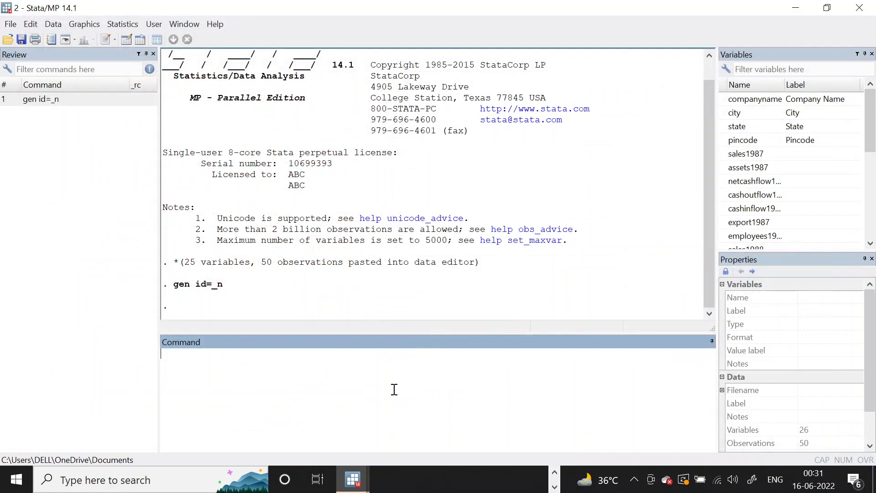
# Make id the first variable with order id, first and check the new column order in the data browser.
pyautogui.write('order id, first')
pyautogui.press('Return')
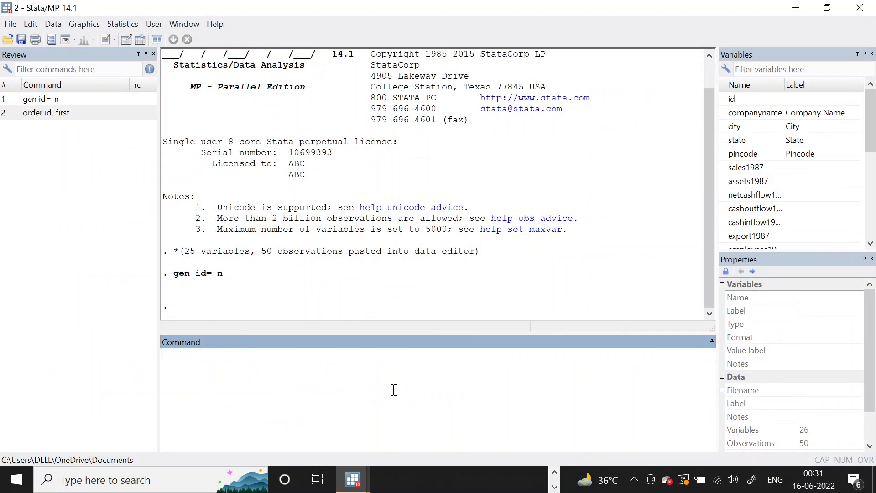
pyautogui.click(142, 39)
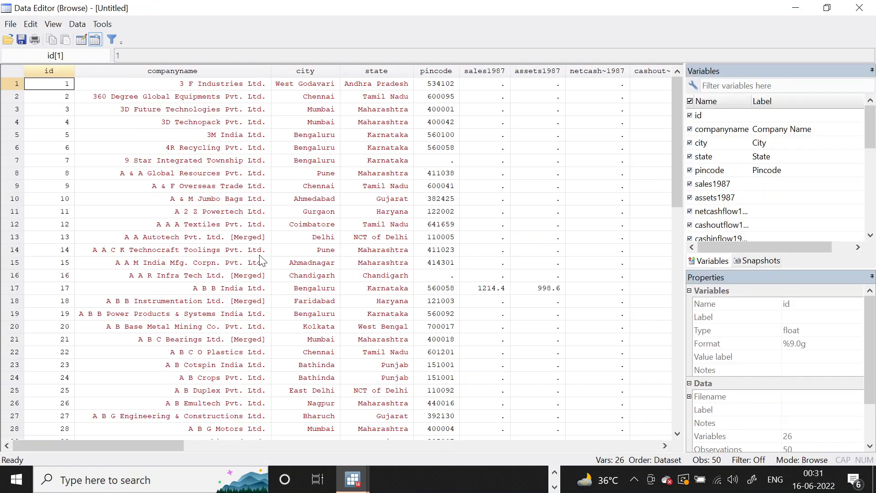
pyautogui.click(859, 7)
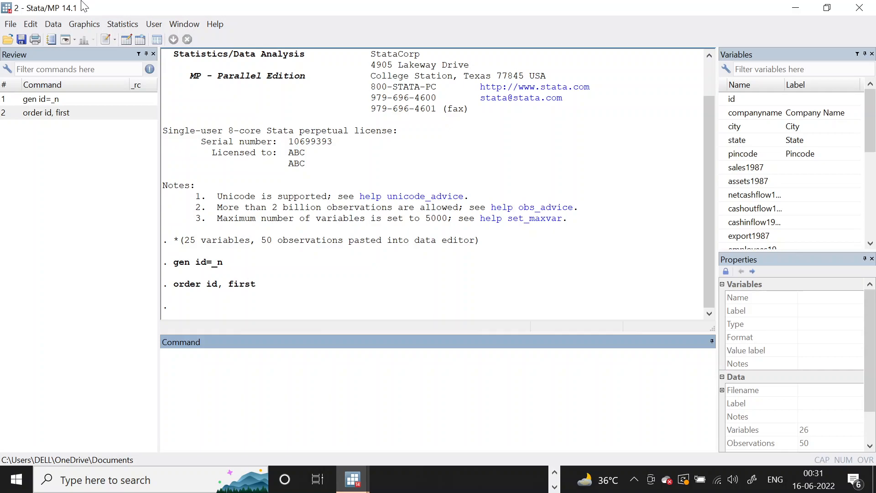
pyautogui.click(140, 40)
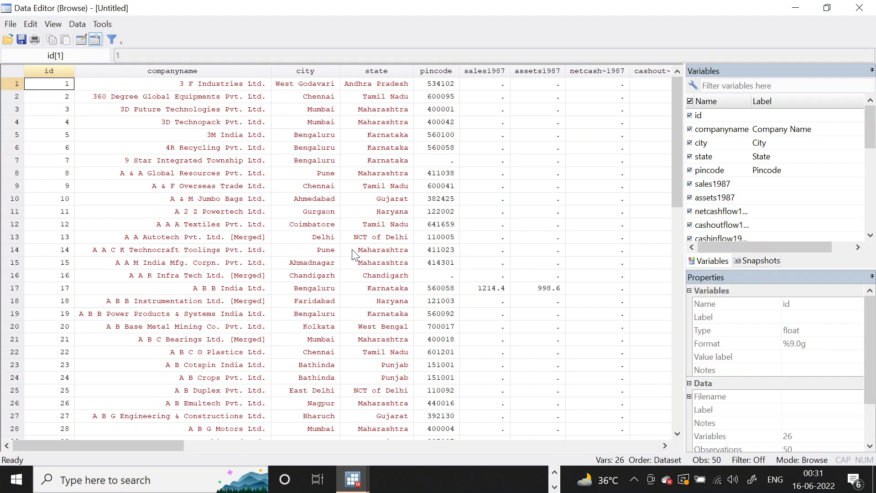
pyautogui.click(859, 7)
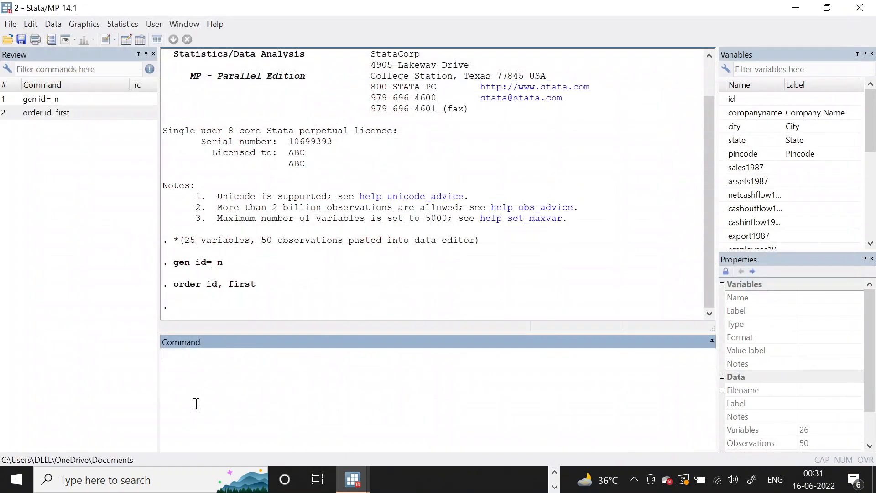
# Compose a reshape long command listing sales, assets, netcashflow, cashoutflow, cashinflow, export and employees as the variables to stack.
pyautogui.write('reshape long')
pyautogui.write('sales assets')
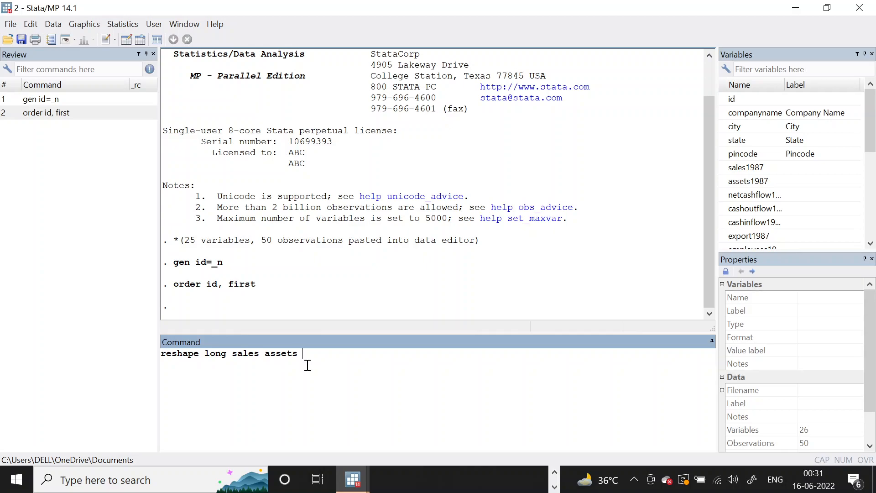
pyautogui.scroll(-1, 782, 190)
pyautogui.write('netcashflow ')
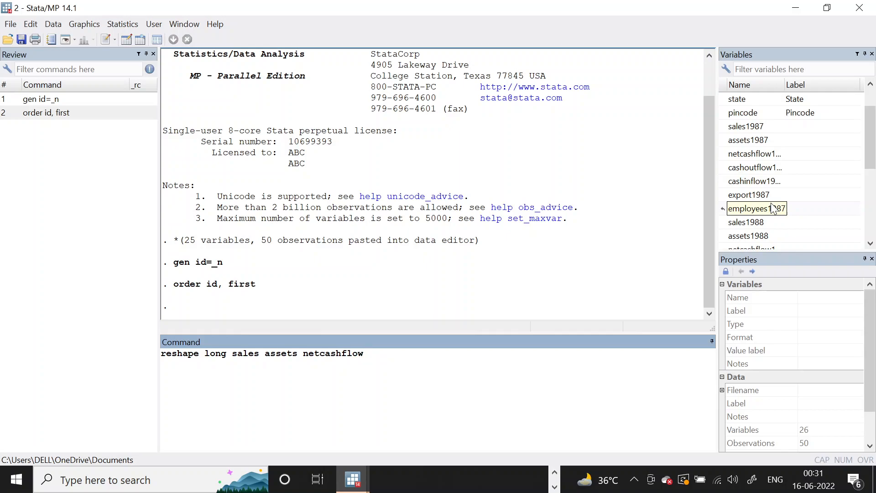
pyautogui.write('cashoutflow cashinflow e')
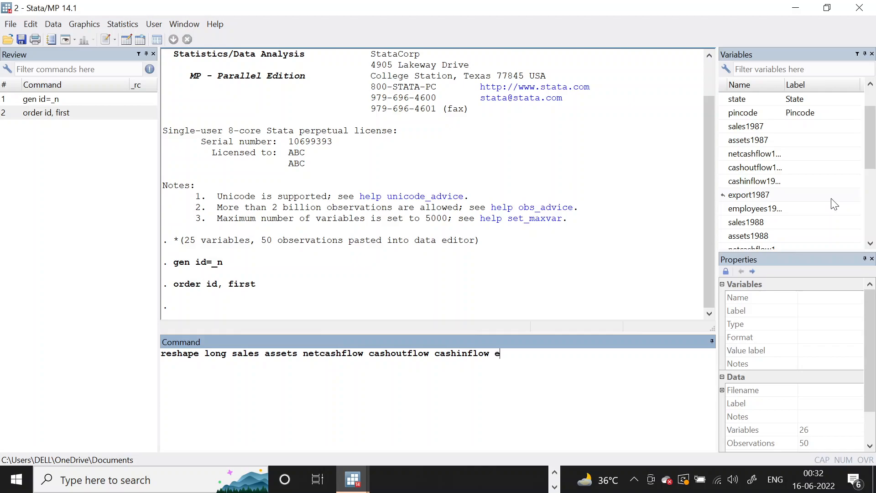
pyautogui.write('xport employees, i(')
# Complete the reshape long command with the options i(id) j(year) and run it.
pyautogui.write('id) j(')
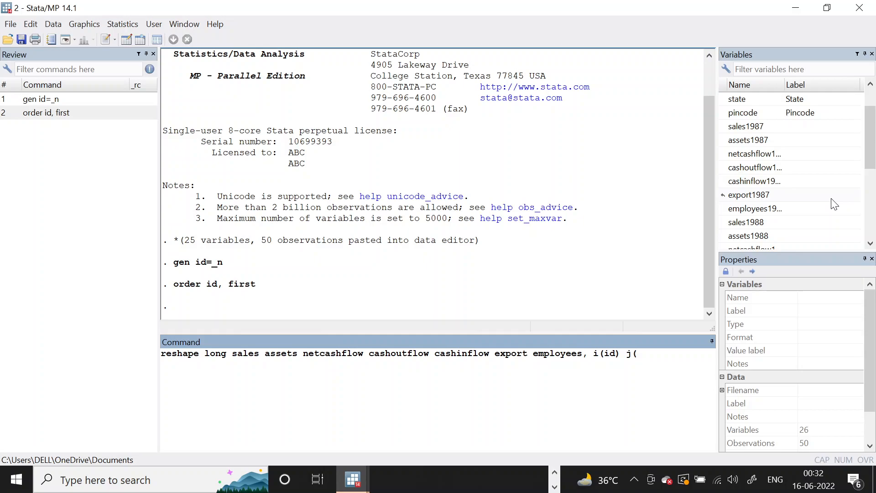
pyautogui.write('year')
pyautogui.press('Return')
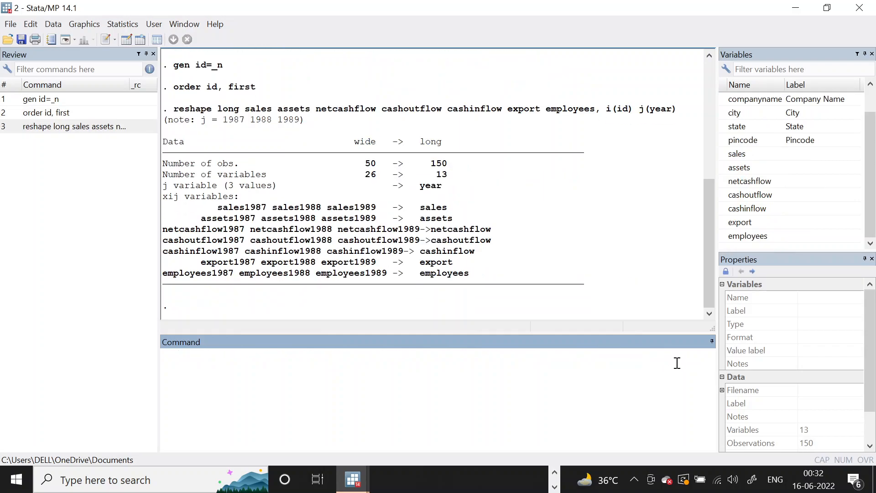
# Check the id, year and company columns of the reshaped long dataset in the data browser.
pyautogui.click(141, 40)
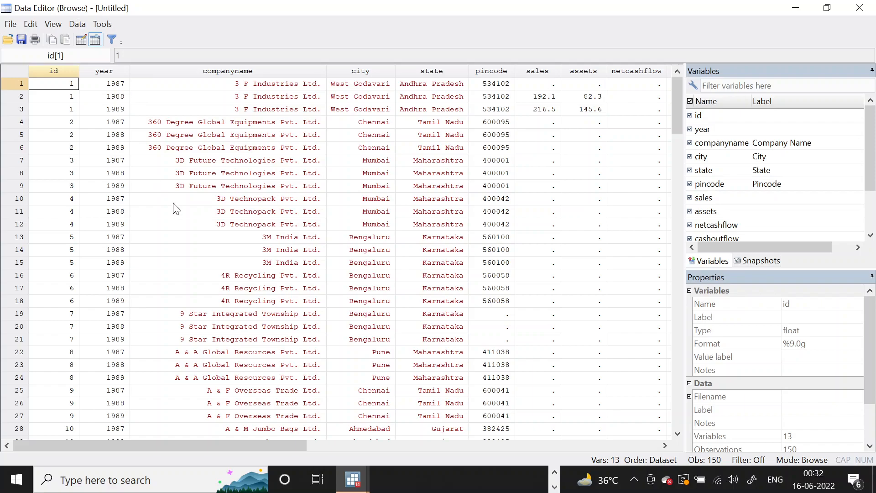
pyautogui.moveTo(273, 446); pyautogui.dragTo(176, 426)
pyautogui.click(860, 8)
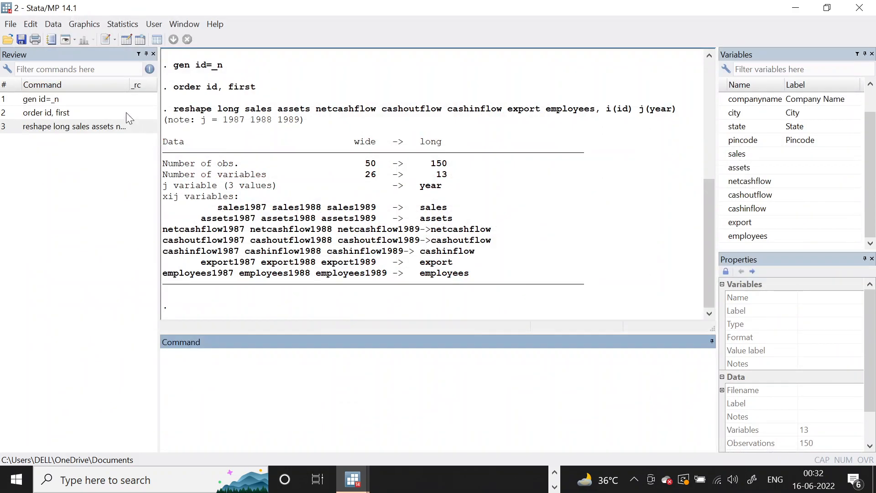
# Reuse the previous reshape command with long replaced by wide and run it to return the data to wide format.
pyautogui.click(95, 127)
pyautogui.moveTo(204, 354); pyautogui.dragTo(227, 355)
pyautogui.write('wide')
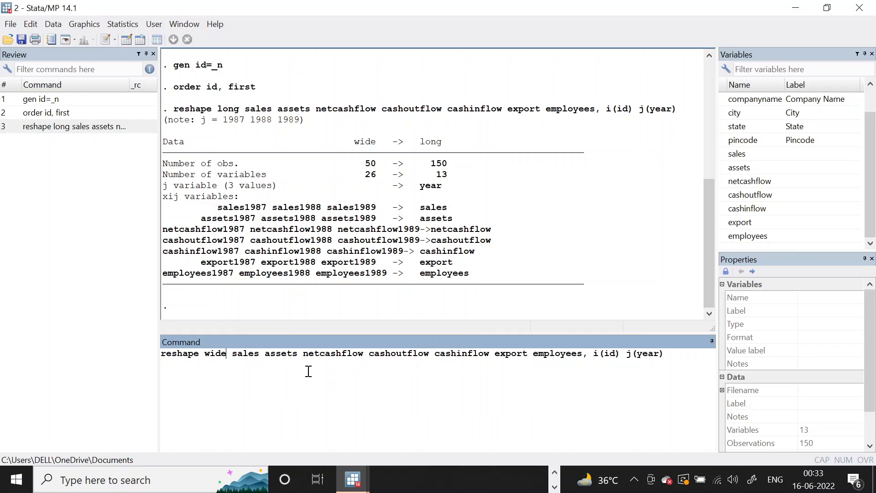
pyautogui.click(669, 360)
pyautogui.press('Return')
# Examine the yearly variables of the wide dataset in the data browser, across all columns and rows.
pyautogui.click(140, 40)
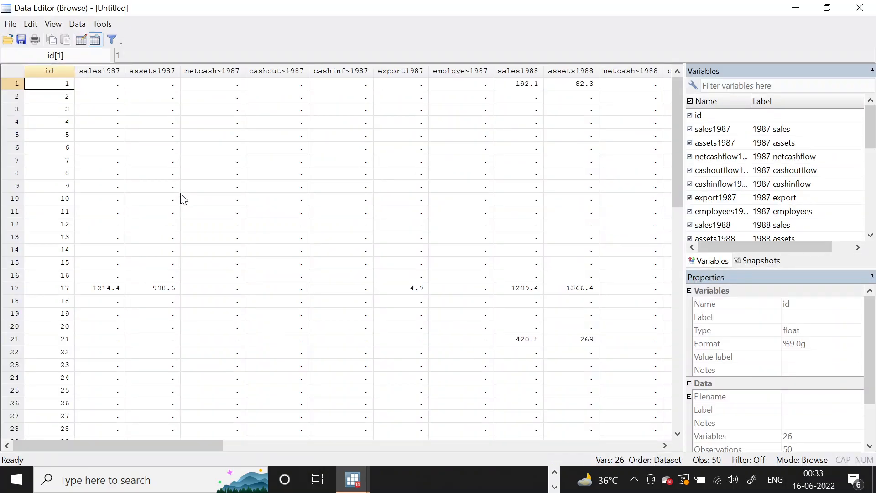
pyautogui.moveTo(198, 449); pyautogui.dragTo(121, 454)
pyautogui.scroll(-12, 486, 285)
pyautogui.scroll(12, 486, 287)
pyautogui.click(859, 8)
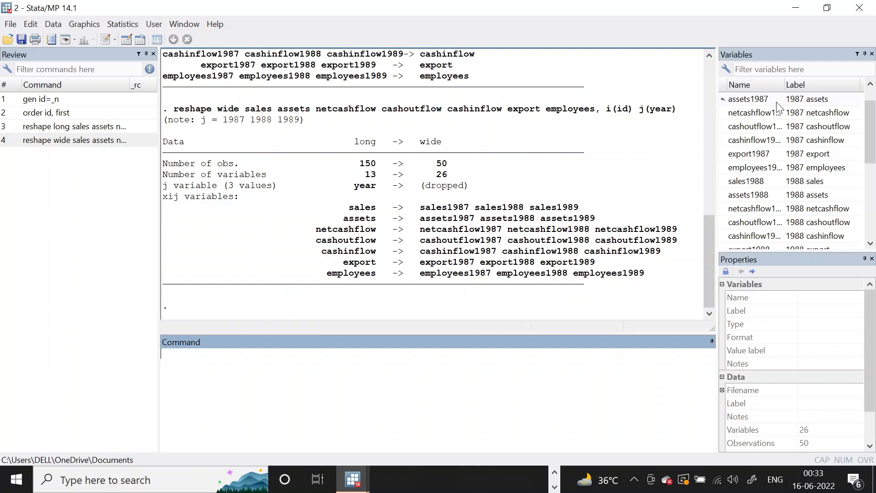
# Switch to Excel, open Sheet3, widen the sales1987-88 column and copy the whole table A1:Y51.
pyautogui.click(553, 485)
pyautogui.click(554, 473)
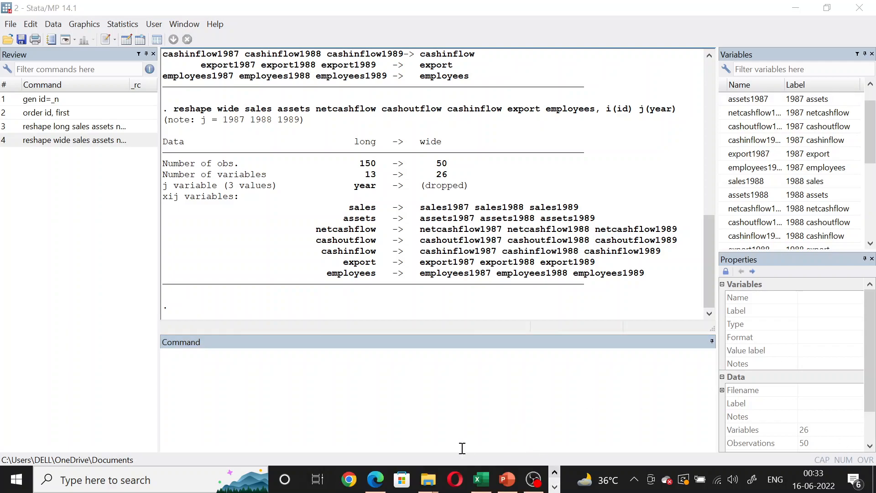
pyautogui.click(482, 484)
pyautogui.click(195, 442)
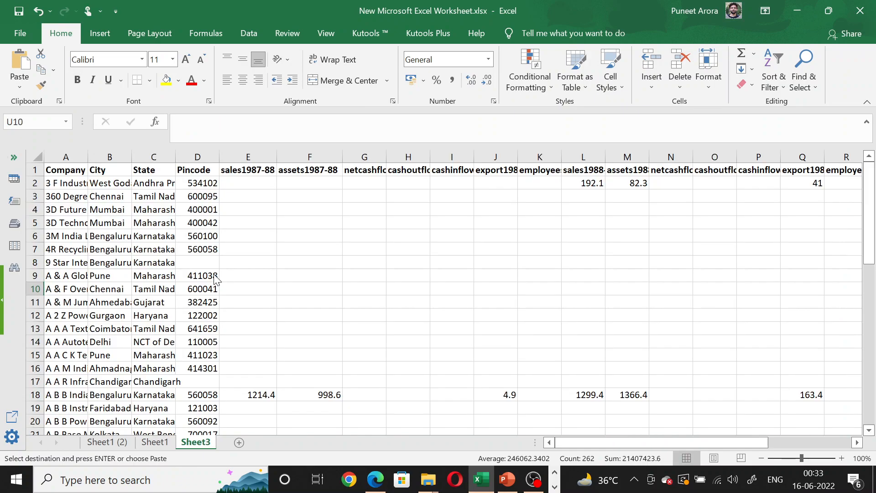
pyautogui.moveTo(276, 157); pyautogui.dragTo(295, 156)
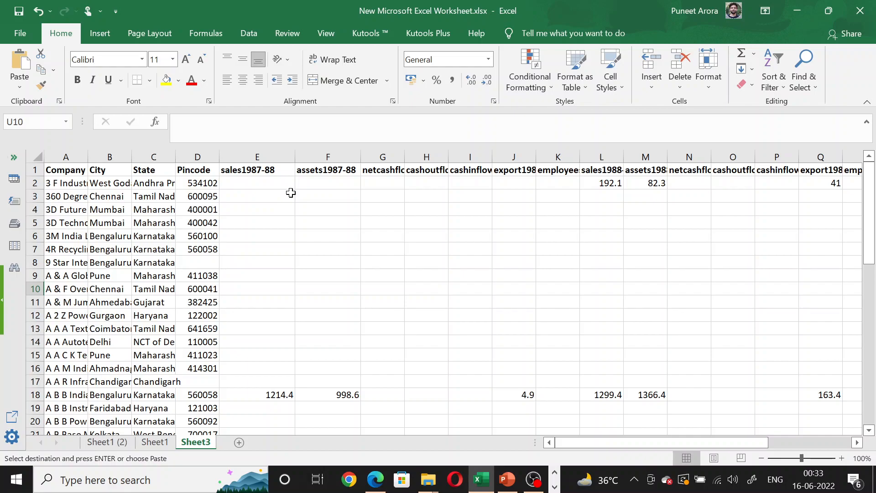
pyautogui.click(73, 171)
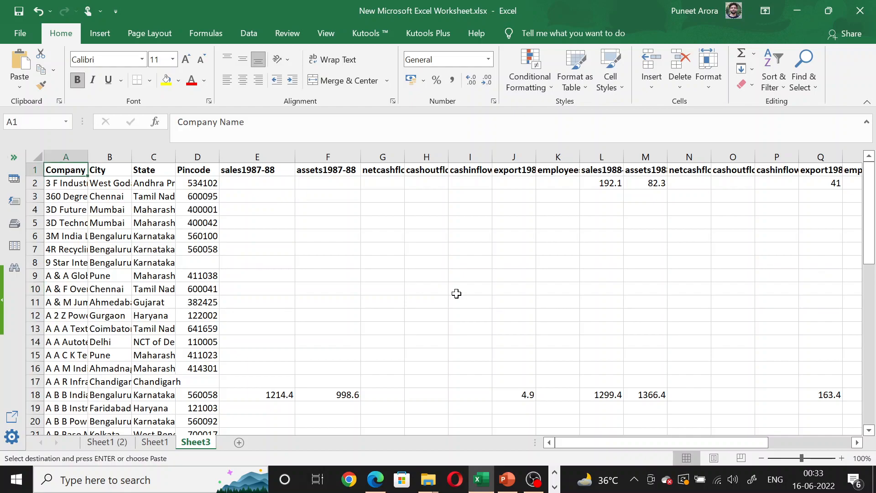
pyautogui.hotkey('ctrl', 'shift', 'End')
pyautogui.hotkey('ctrl', 'c')
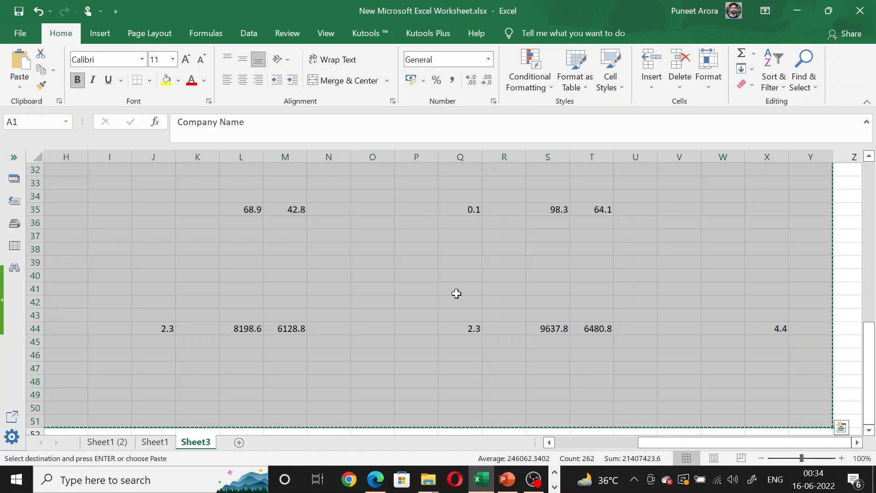
# Switch to the first Stata window and remove the dataset in memory with clear.
pyautogui.click(554, 487)
pyautogui.moveTo(352, 479)
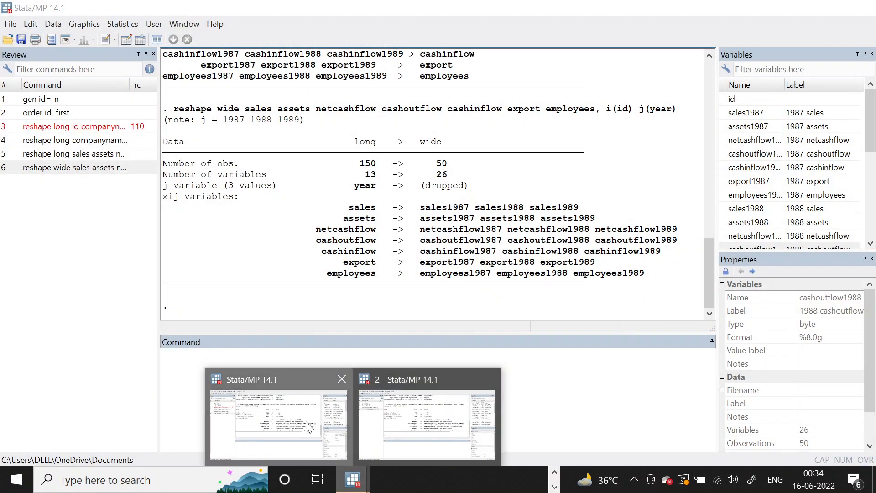
pyautogui.click(309, 427)
pyautogui.write('clear')
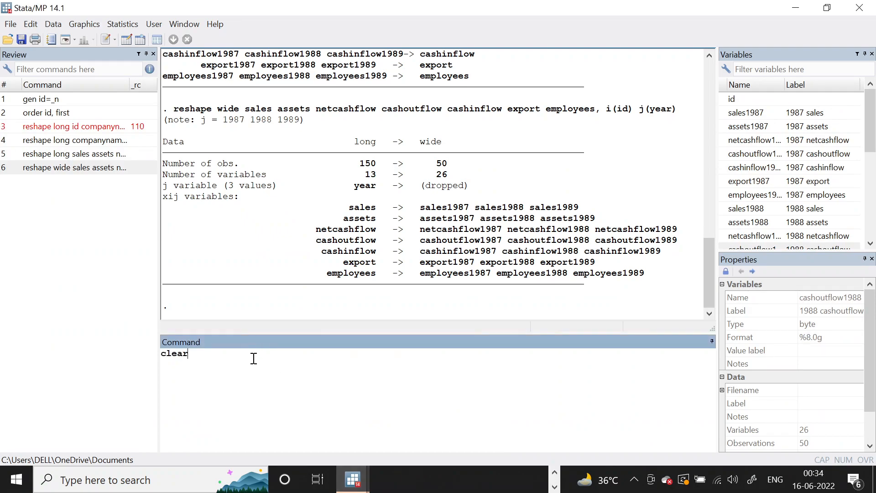
pyautogui.press('Return')
# Paste the copied table into the editable Data Editor with the first row as variable names, and review the resulting columns.
pyautogui.click(130, 42)
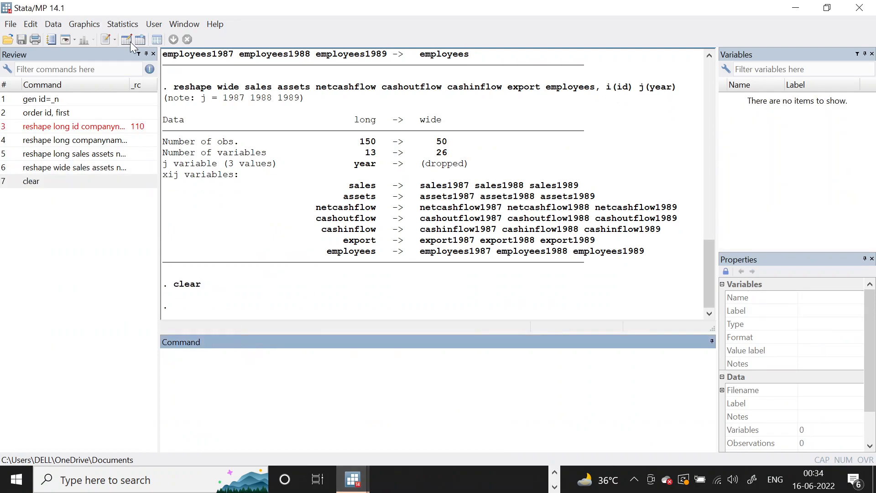
pyautogui.hotkey('ctrl', 'v')
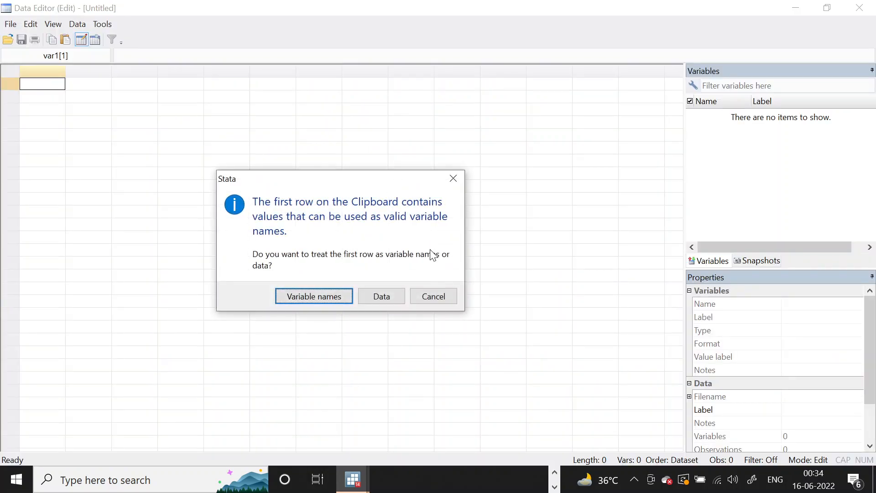
pyautogui.click(310, 300)
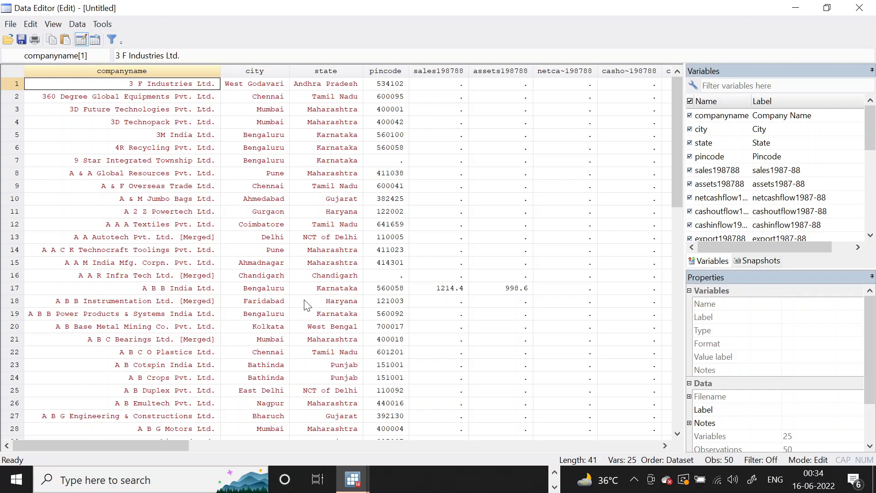
pyautogui.moveTo(154, 446)
pyautogui.mouseDown()
pyautogui.moveTo(514, 445)
pyautogui.moveTo(146, 447)
pyautogui.mouseUp()
pyautogui.click(860, 8)
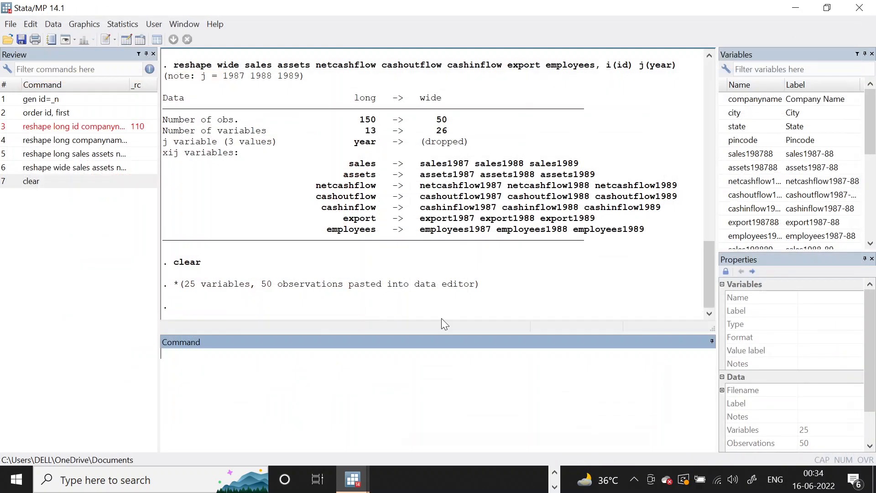
# Switch back to Excel and rename the headers in E1 and F1 as sales1987_88 and assets1987_88.
pyautogui.click(555, 473)
pyautogui.click(480, 479)
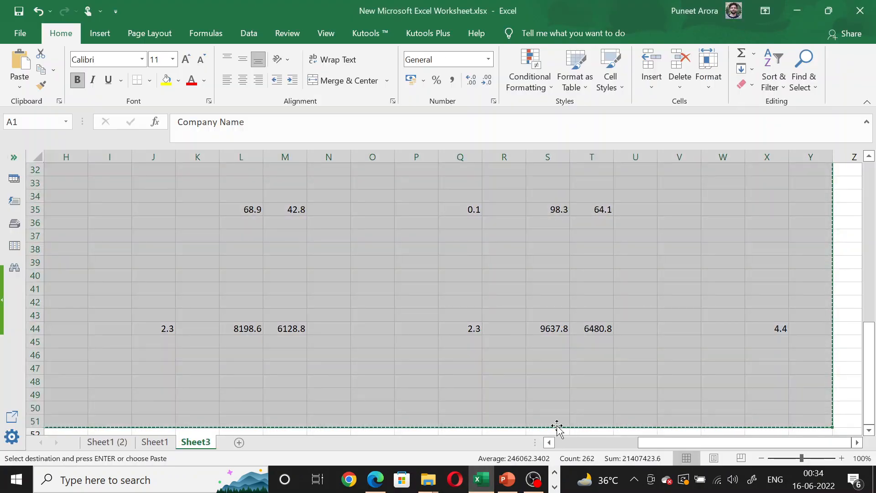
pyautogui.scroll(10, 274, 325)
pyautogui.moveTo(691, 442); pyautogui.dragTo(591, 440)
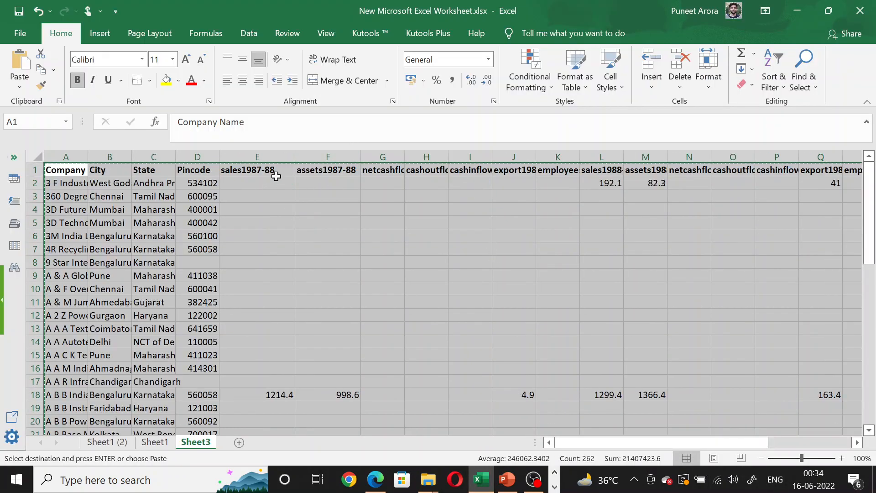
pyautogui.doubleClick(262, 173)
pyautogui.press('BackSpace')
pyautogui.write('_')
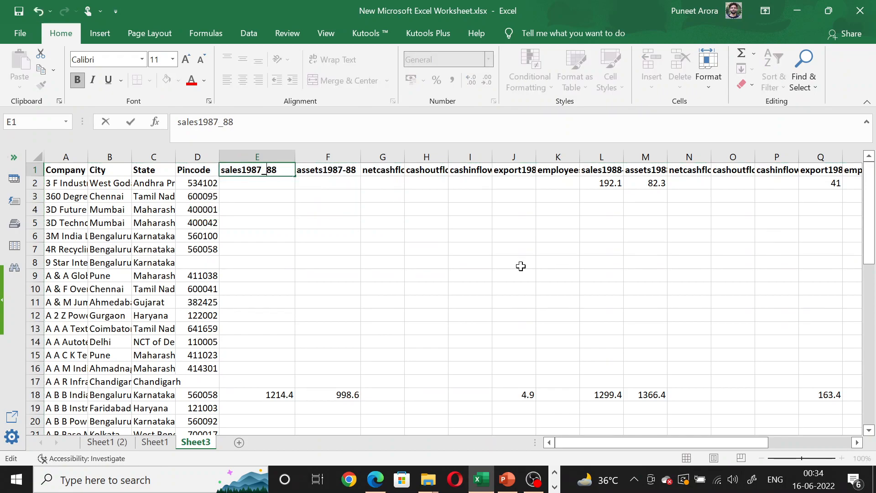
pyautogui.doubleClick(347, 170)
pyautogui.press('BackSpace')
pyautogui.write('_')
pyautogui.click(436, 235)
# Widen columns G and H and rename their headers as netcashflow1987_88 and cashoutflow1987_88.
pyautogui.moveTo(405, 153); pyautogui.dragTo(456, 154)
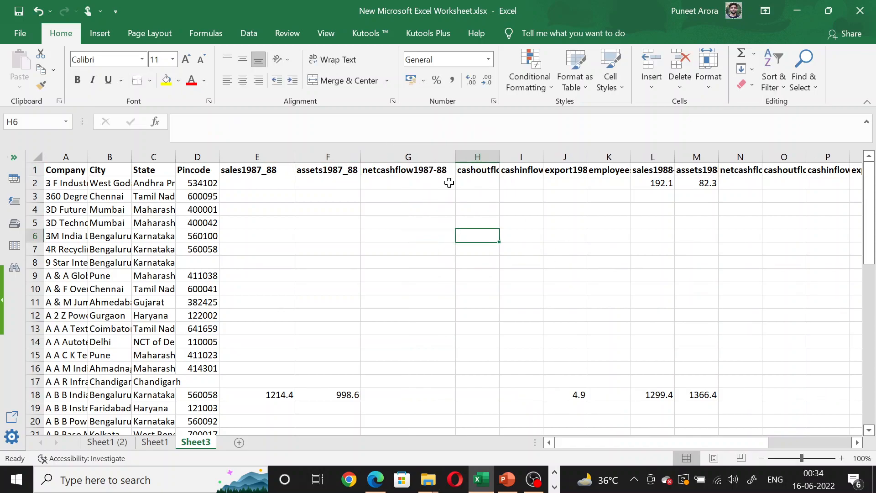
pyautogui.doubleClick(436, 170)
pyautogui.write('_')
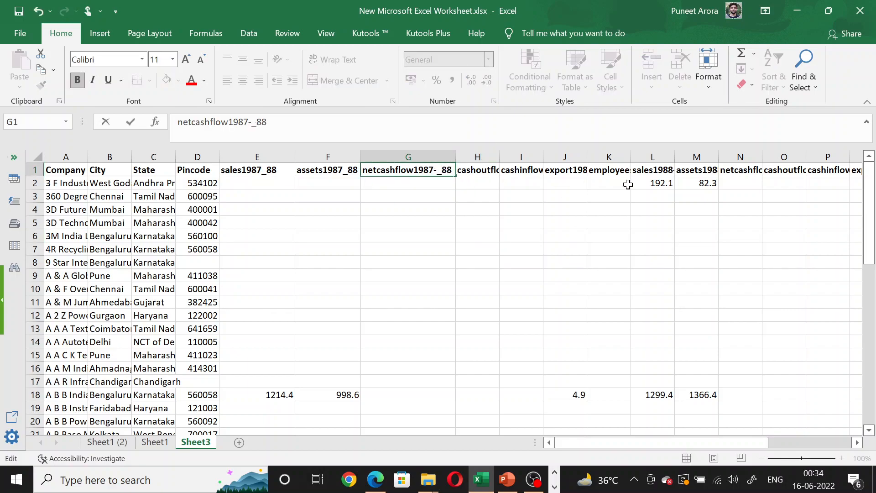
pyautogui.press('Delete')
pyautogui.press('BackSpace')
pyautogui.write('_')
pyautogui.click(559, 231)
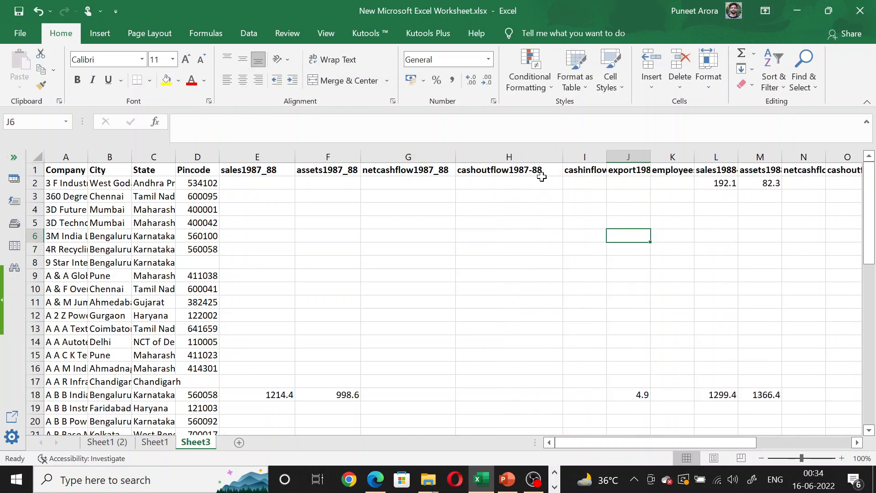
pyautogui.doubleClick(529, 173)
pyautogui.press('BackSpace')
pyautogui.write('_')
pyautogui.click(721, 276)
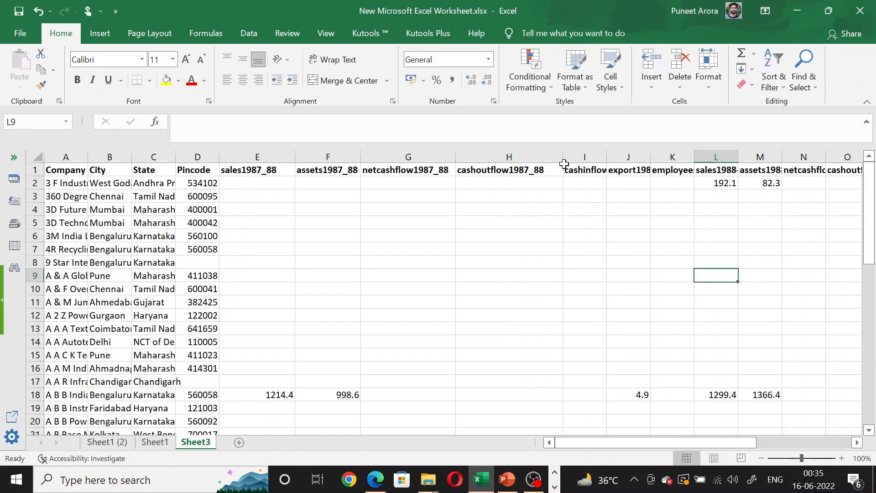
# Widen columns I and J and rename their headers as cashinflow1987_88 and export1987_88.
pyautogui.moveTo(563, 157); pyautogui.dragTo(638, 158)
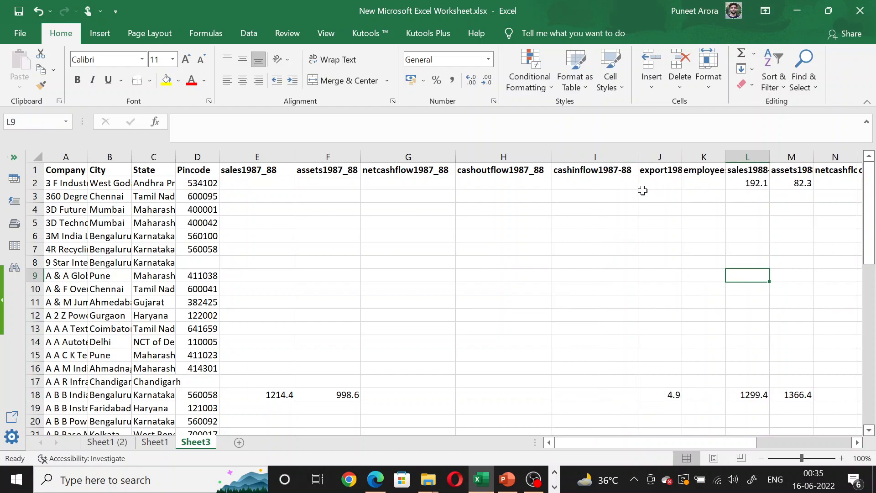
pyautogui.doubleClick(620, 170)
pyautogui.press('BackSpace')
pyautogui.write('_')
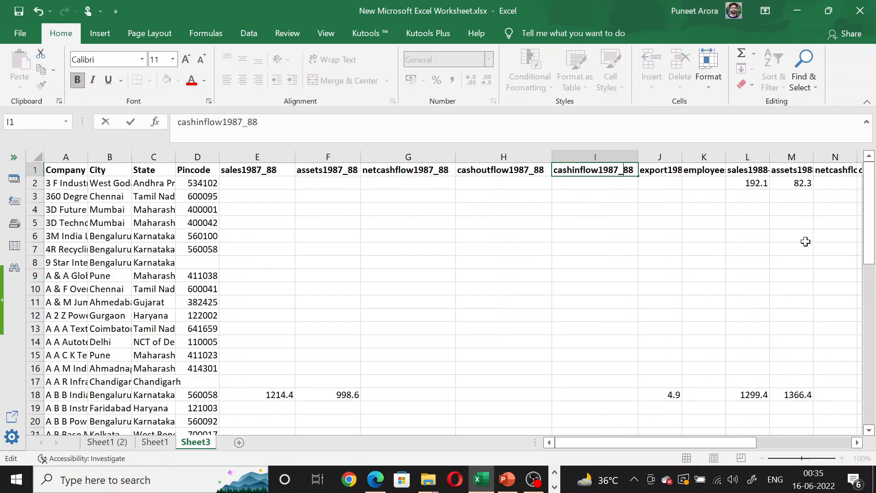
pyautogui.click(705, 221)
pyautogui.moveTo(682, 157); pyautogui.dragTo(719, 157)
pyautogui.doubleClick(691, 170)
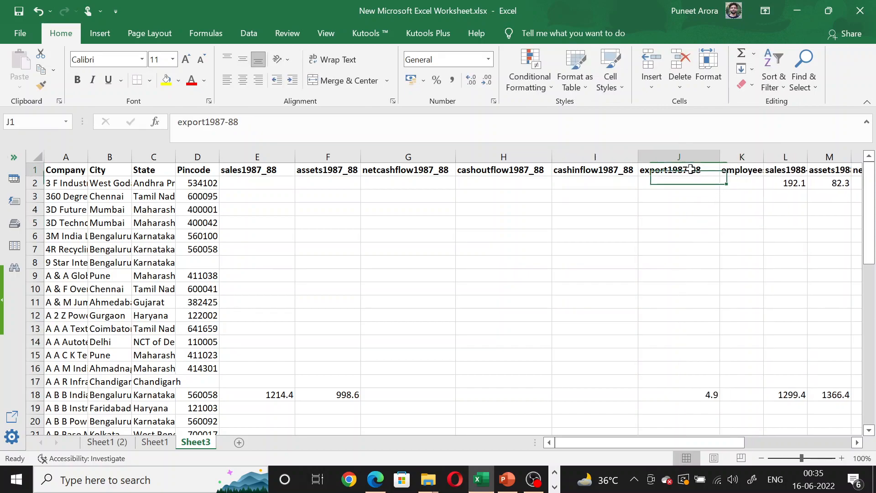
pyautogui.press('BackSpace')
pyautogui.write('_')
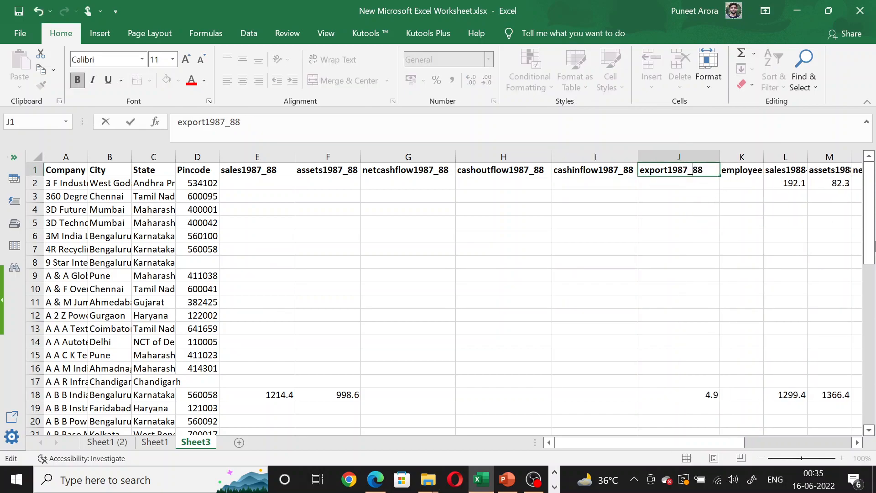
pyautogui.click(828, 294)
# Widen column K and rename its header as employees1987_88.
pyautogui.moveTo(764, 157); pyautogui.dragTo(802, 169)
pyautogui.doubleClick(793, 175)
pyautogui.press('BackSpace')
pyautogui.write('_88')
pyautogui.click(795, 291)
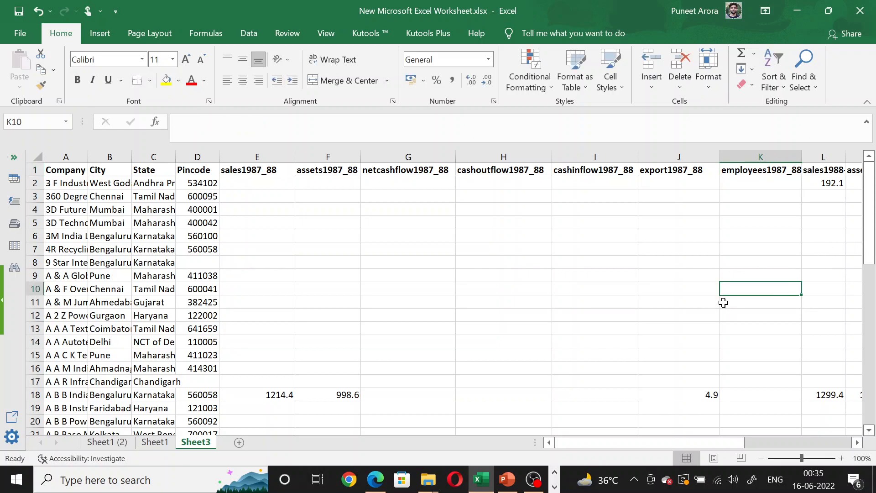
# Copy the range A1:K51 with the company details and the 1987_88 columns.
pyautogui.moveTo(68, 170); pyautogui.dragTo(728, 409)
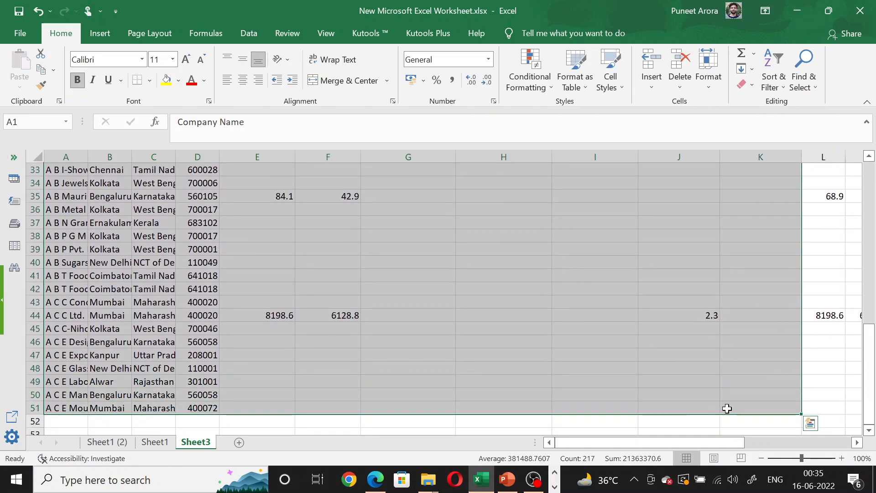
pyautogui.hotkey('ctrl', 'c')
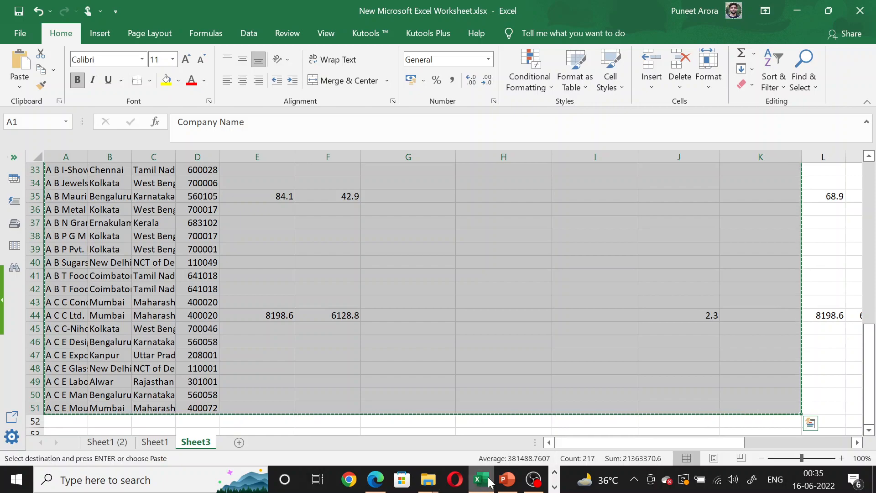
# Switch to the first Stata window and clear the dataset from memory.
pyautogui.click(554, 486)
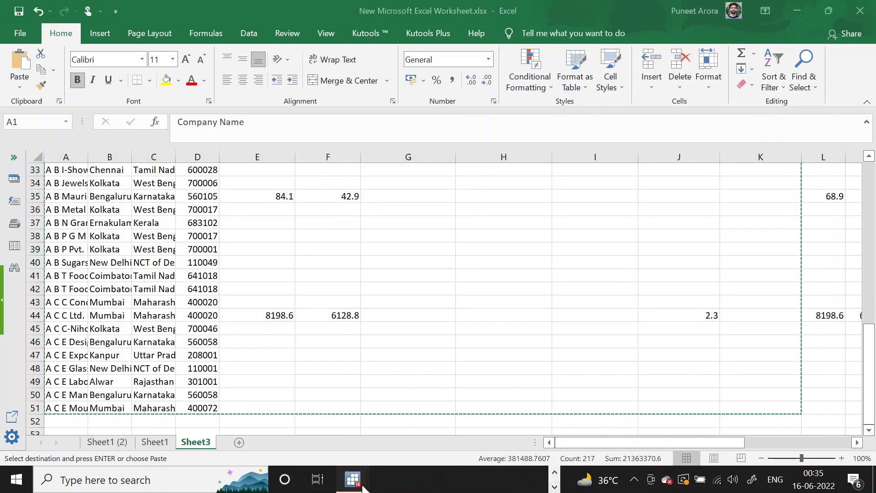
pyautogui.moveTo(353, 479)
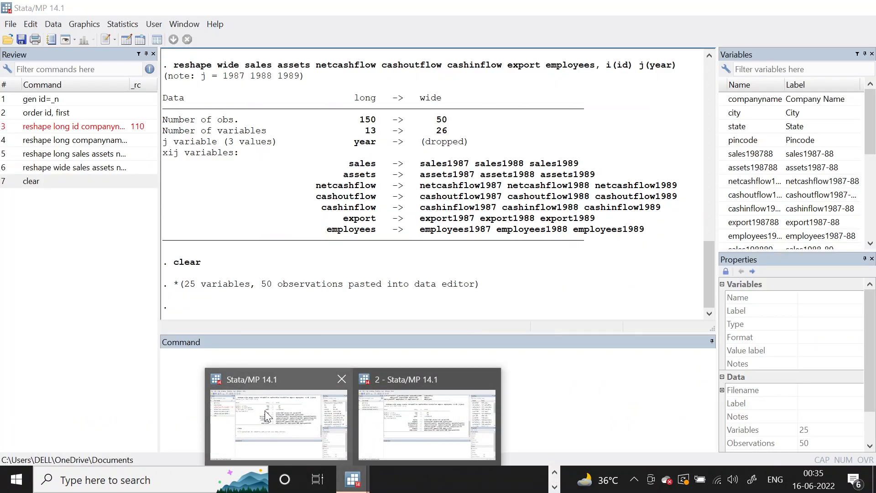
pyautogui.click(267, 417)
pyautogui.write('clear')
pyautogui.press('Return')
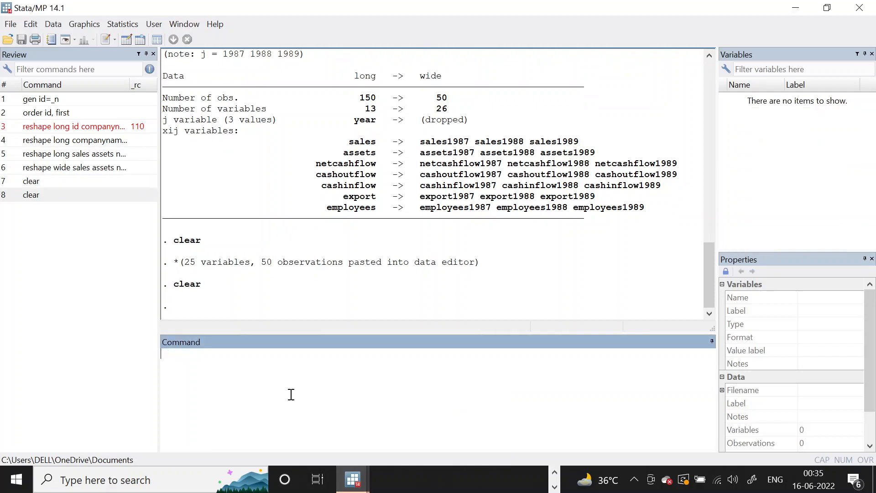
# Paste the copied company data into an editable Data Editor, treating the first row as variable names, and close the editor.
pyautogui.click(128, 41)
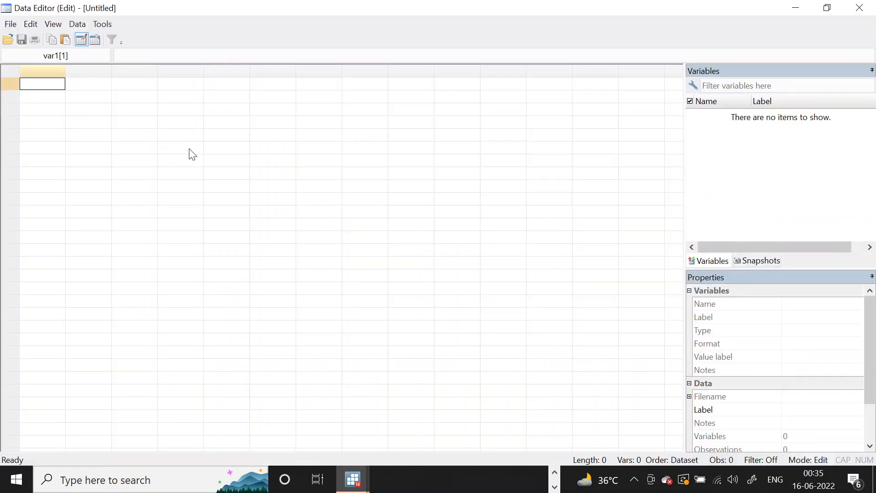
pyautogui.hotkey('ctrl', 'v')
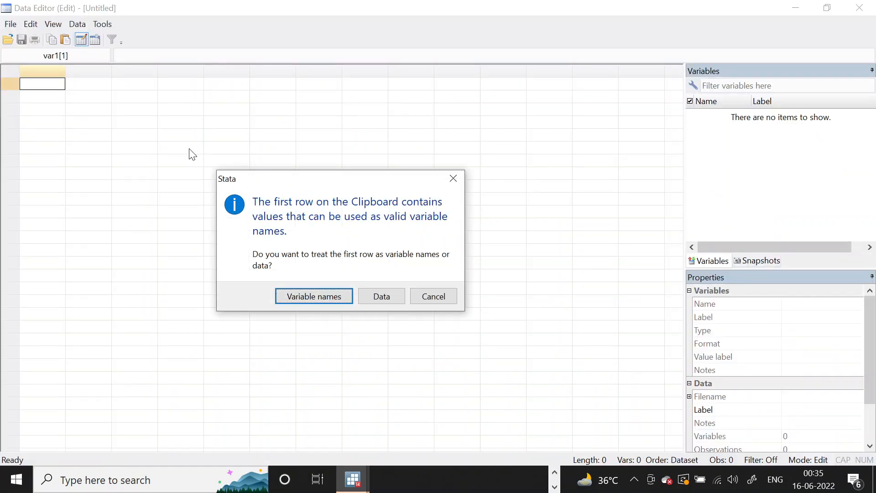
pyautogui.click(297, 296)
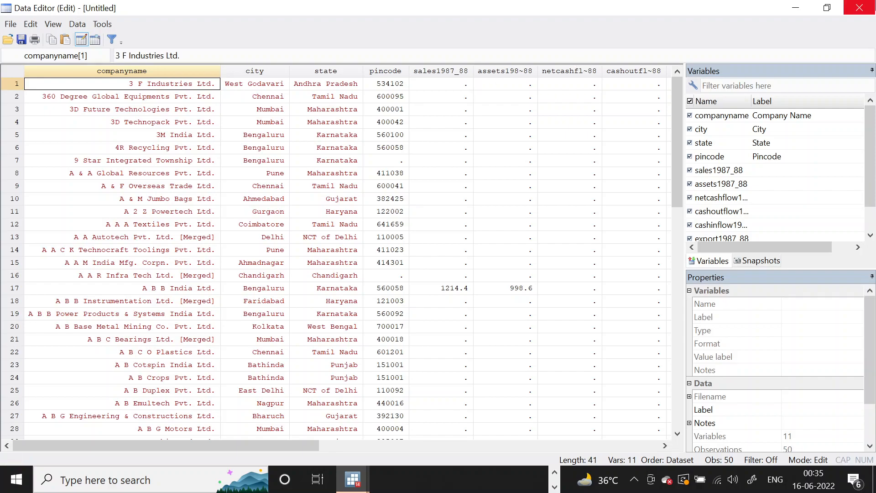
pyautogui.click(860, 8)
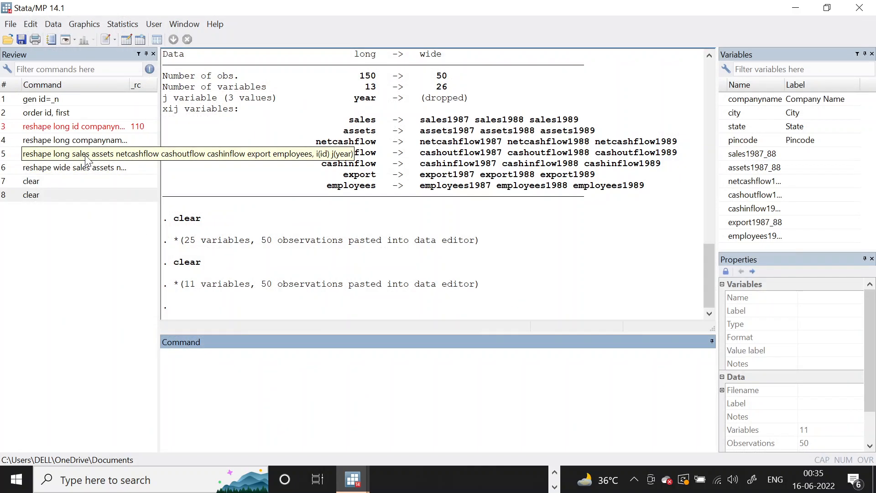
# Try to reshape sales, assets, netcashflow, cashoutflow, cashinflow, export and employees to long with i(id) and j(year).
pyautogui.click(86, 155)
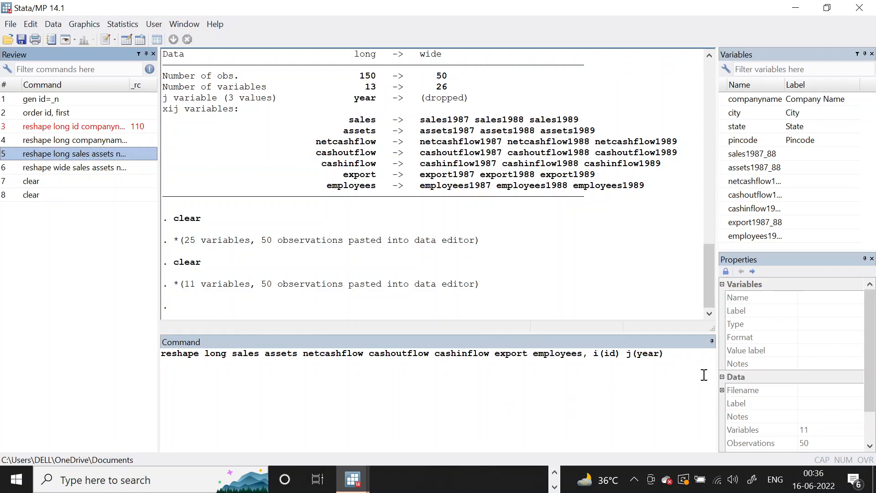
pyautogui.click(692, 356)
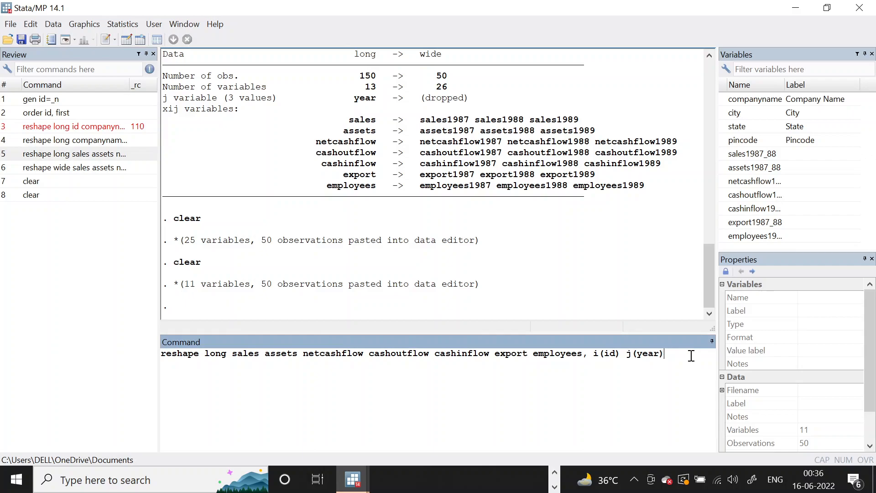
pyautogui.press('Return')
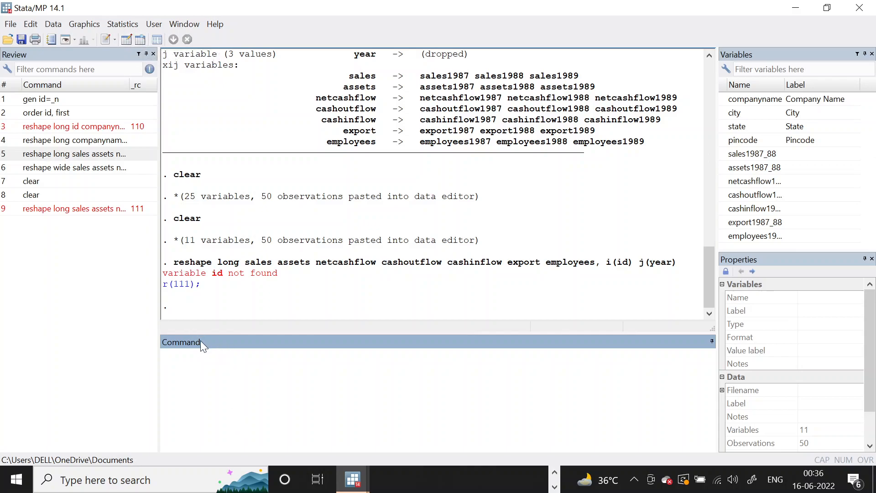
# Generate an identifier variable with the command gen id=_n.
pyautogui.write('gen id=_n')
pyautogui.press('Return')
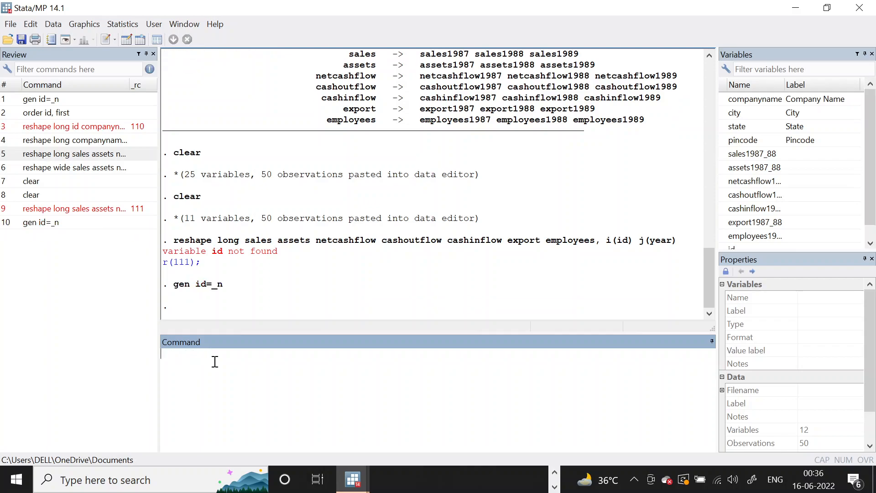
# Try the earlier reshape long command again, keeping i(id) and j(year).
pyautogui.click(115, 208)
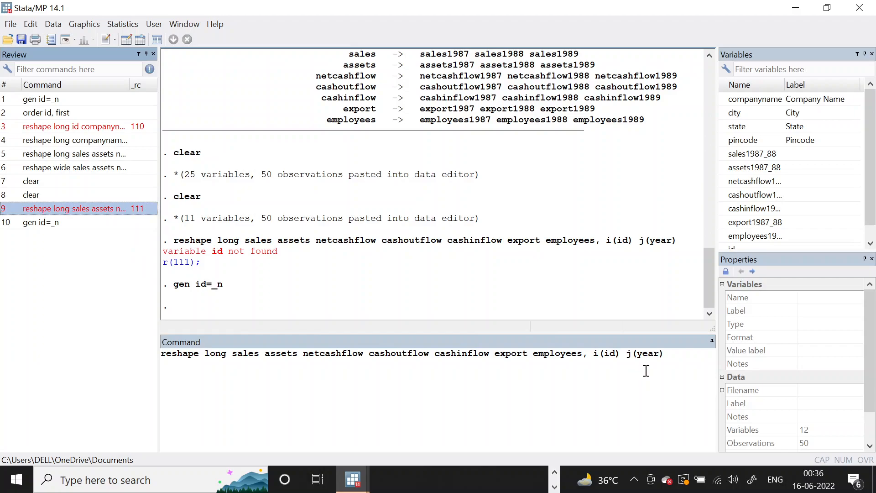
pyautogui.click(704, 353)
pyautogui.press('Return')
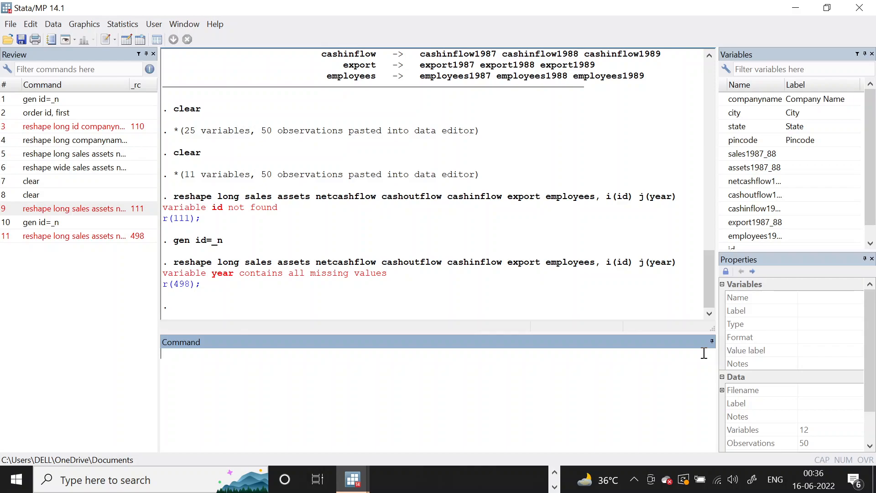
# Reshape the seven financial variables to long with i(id) and the string option added as j(year, string).
pyautogui.click(114, 239)
pyautogui.click(659, 354)
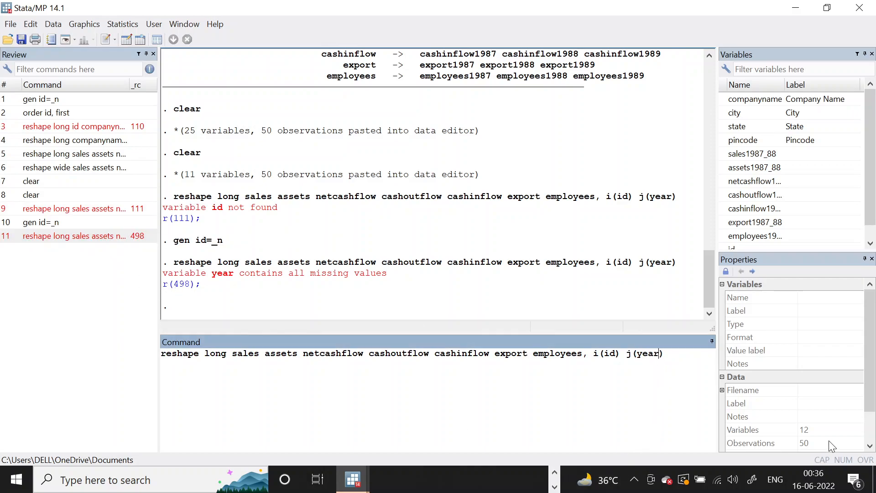
pyautogui.write(', string')
pyautogui.press('Return')
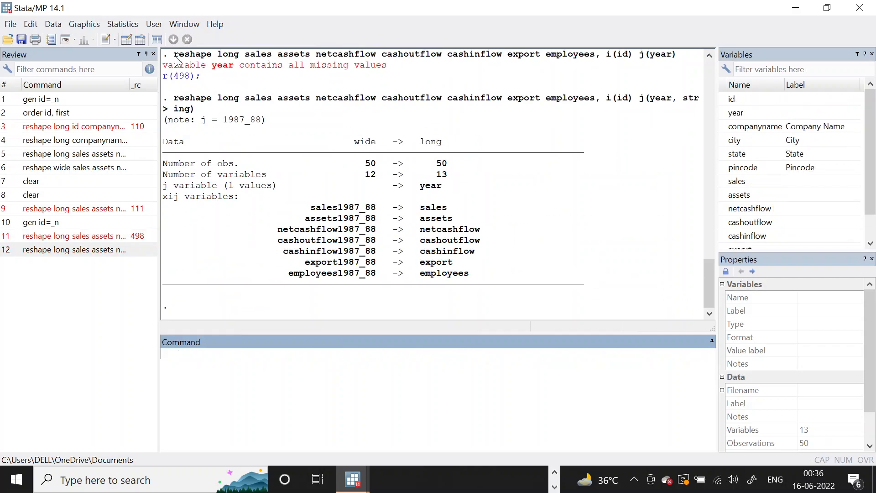
# Browse the reshaped data to examine the year column, and close the Data Editor.
pyautogui.click(142, 41)
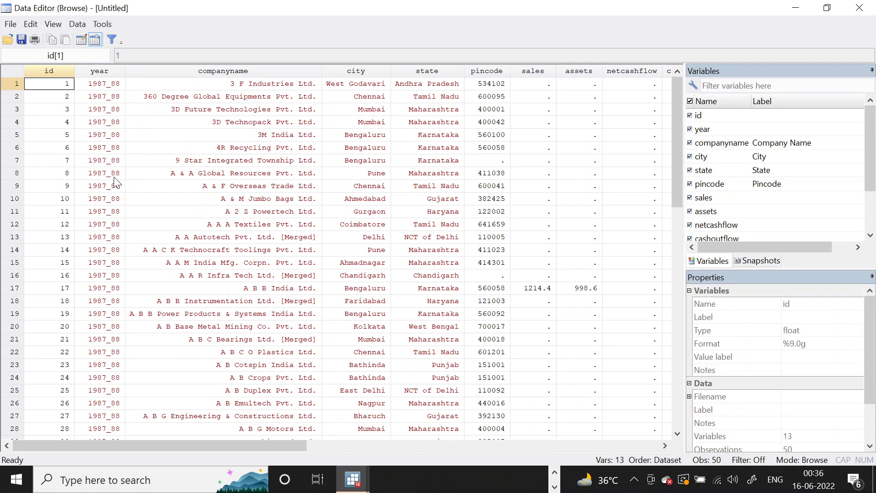
pyautogui.scroll(-8, 117, 183)
pyautogui.scroll(8, 116, 182)
pyautogui.scroll(-5, 116, 180)
pyautogui.scroll(5, 116, 180)
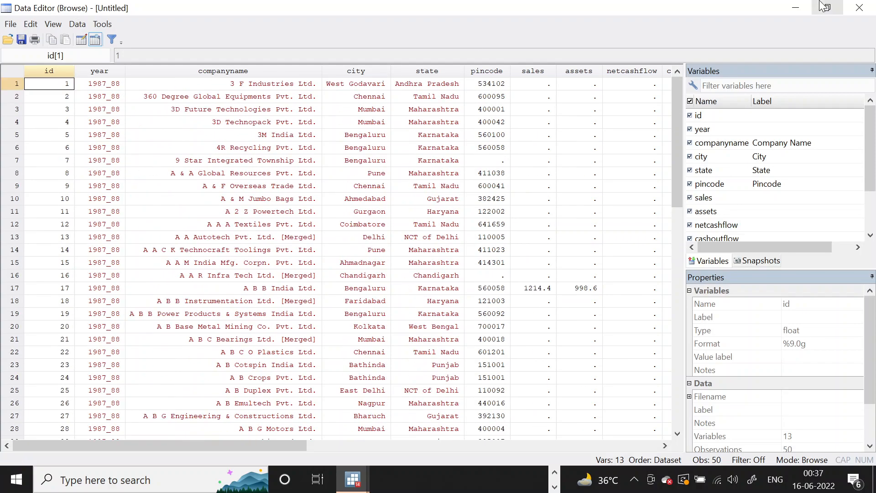
pyautogui.click(859, 8)
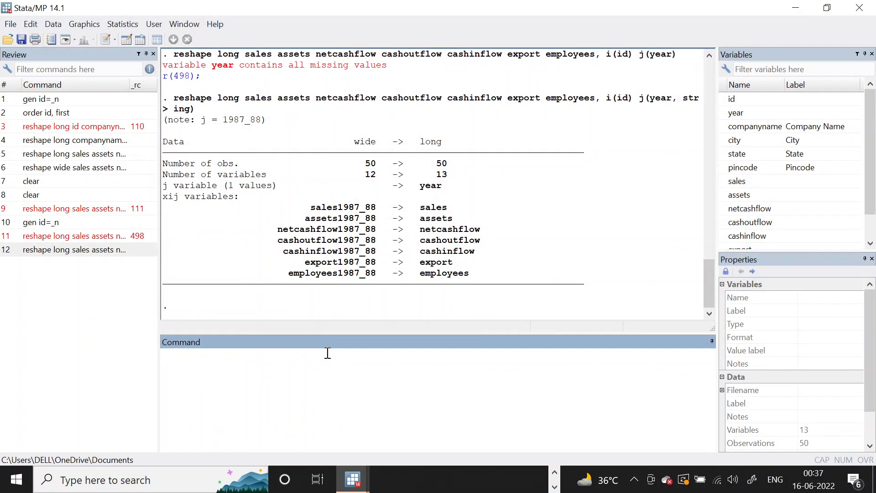
# Try to declare the data as a panel with xtset id year.
pyautogui.write('xtset')
pyautogui.write('id year')
pyautogui.press('Return')
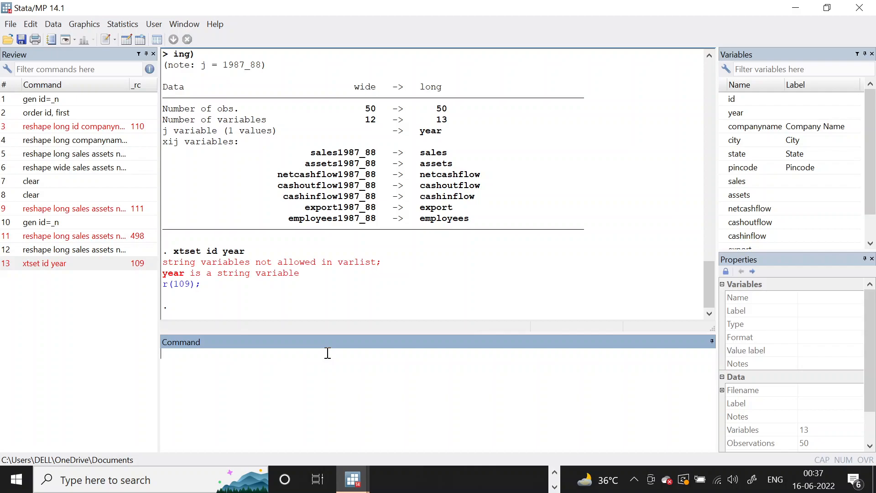
# Encode the string variable year into a numeric variable with encode year, gen(year_new).
pyautogui.click(140, 40)
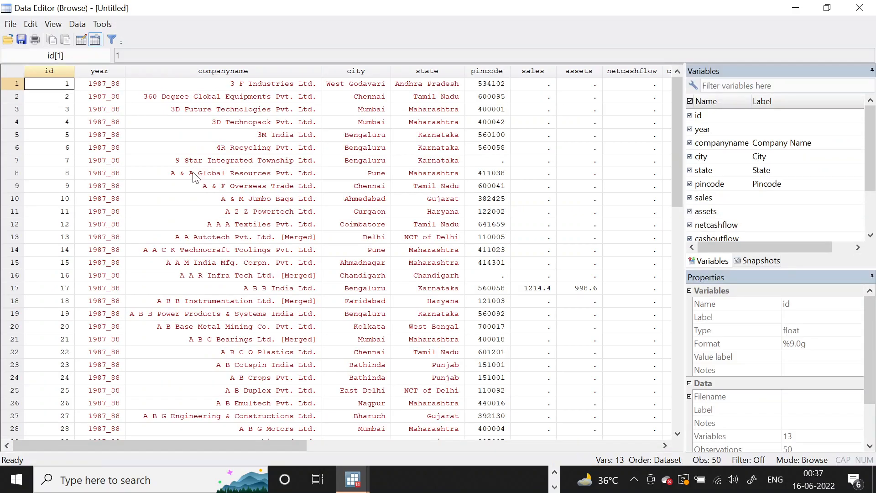
pyautogui.click(860, 8)
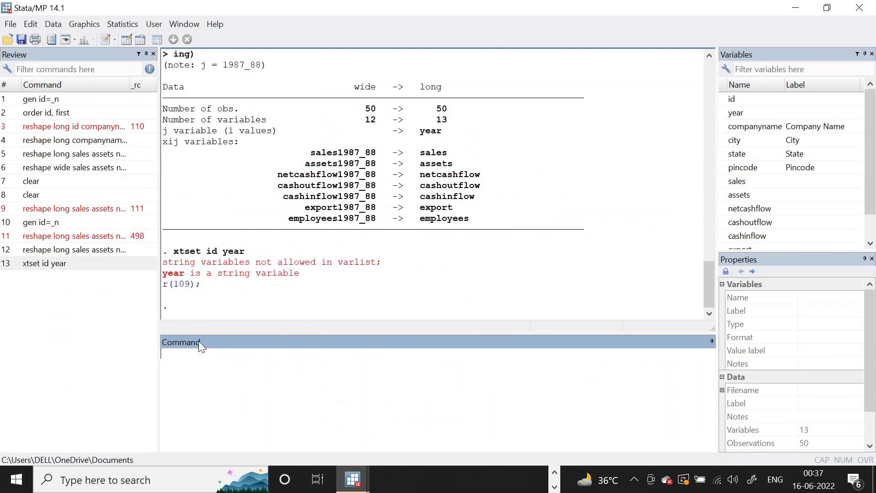
pyautogui.write('encode year, gen(yea')
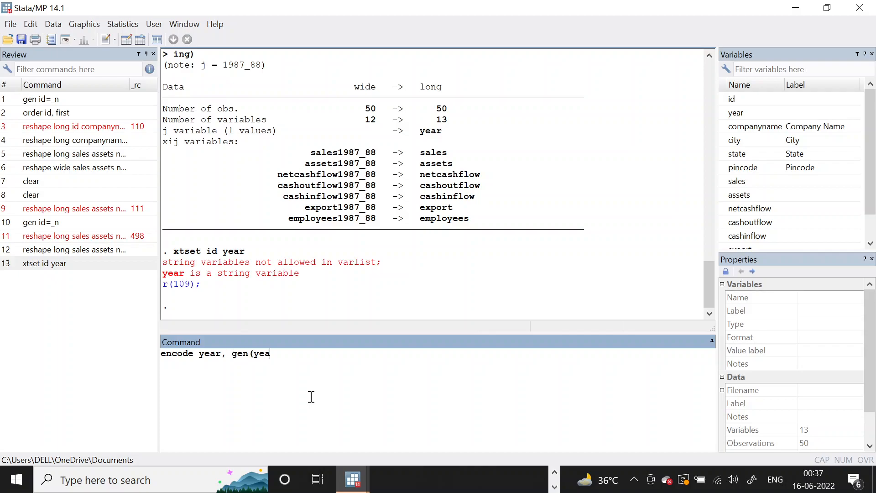
pyautogui.write('r_new')
pyautogui.press('Return')
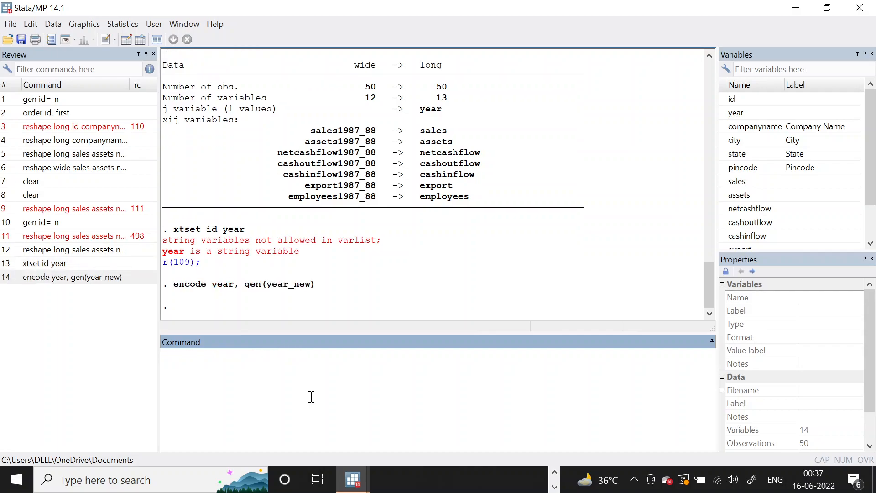
# Browse the dataset to examine the values of the year_new column, and close the Data Editor.
pyautogui.click(140, 42)
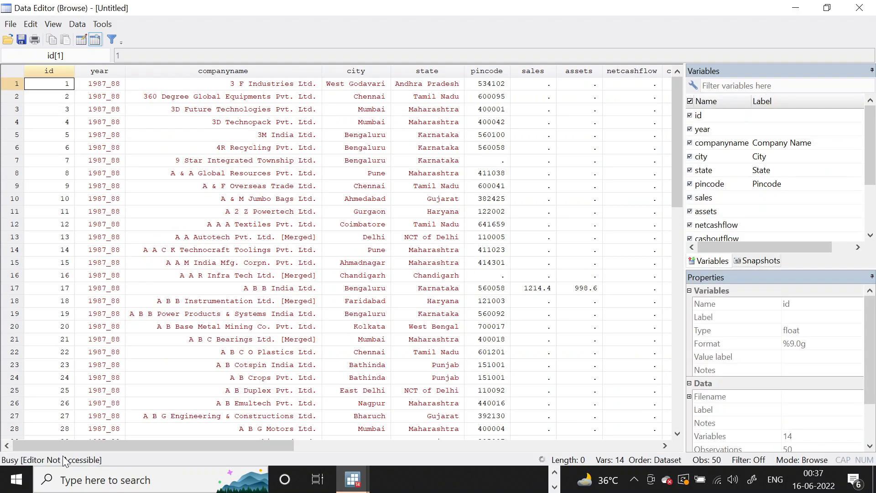
pyautogui.moveTo(61, 443); pyautogui.dragTo(371, 445)
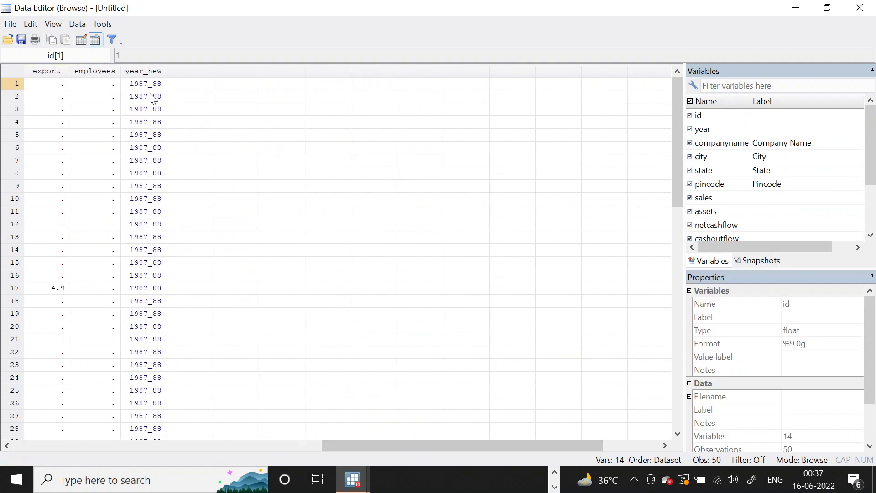
pyautogui.moveTo(155, 87); pyautogui.dragTo(157, 130)
pyautogui.scroll(-7, 364, 270)
pyautogui.scroll(7, 364, 271)
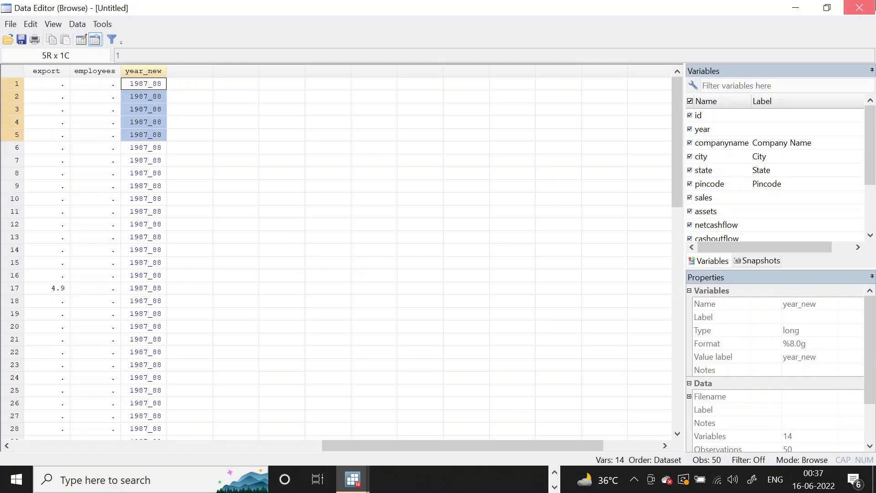
pyautogui.click(860, 8)
# Declare the panel structure with xtset id year_new and minimize Stata.
pyautogui.click(45, 263)
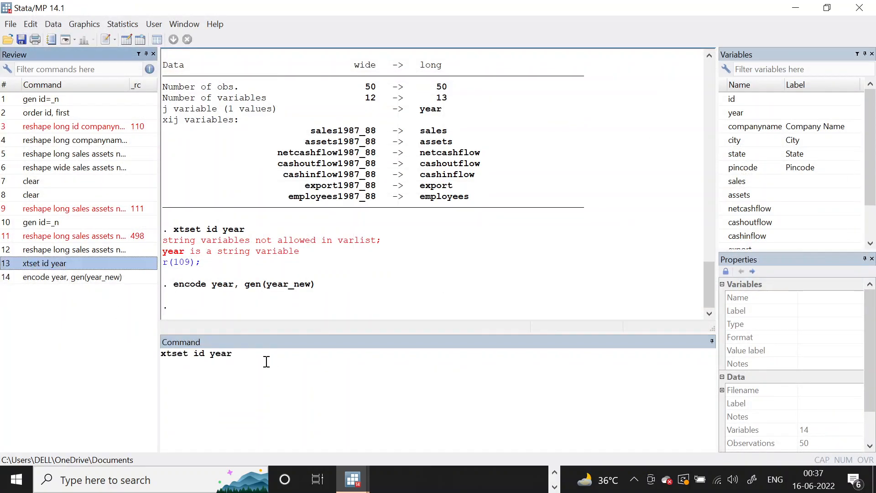
pyautogui.click(267, 362)
pyautogui.write('_new')
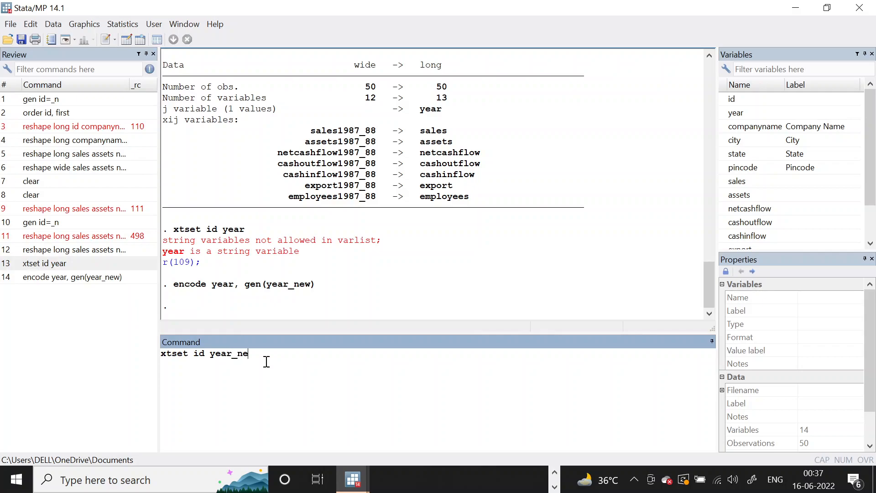
pyautogui.press('Return')
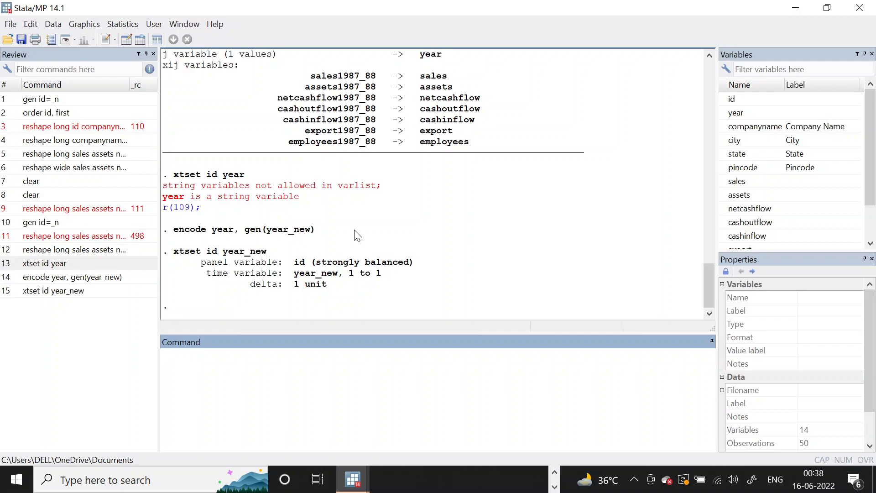
pyautogui.click(796, 8)
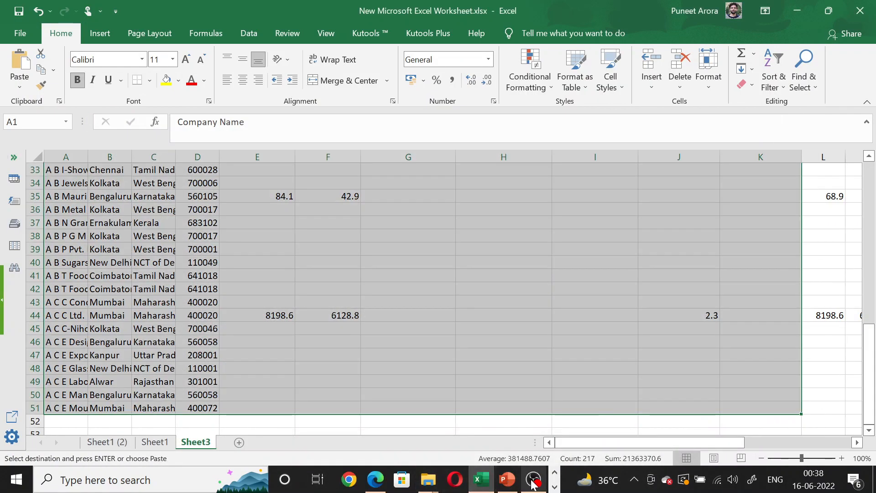